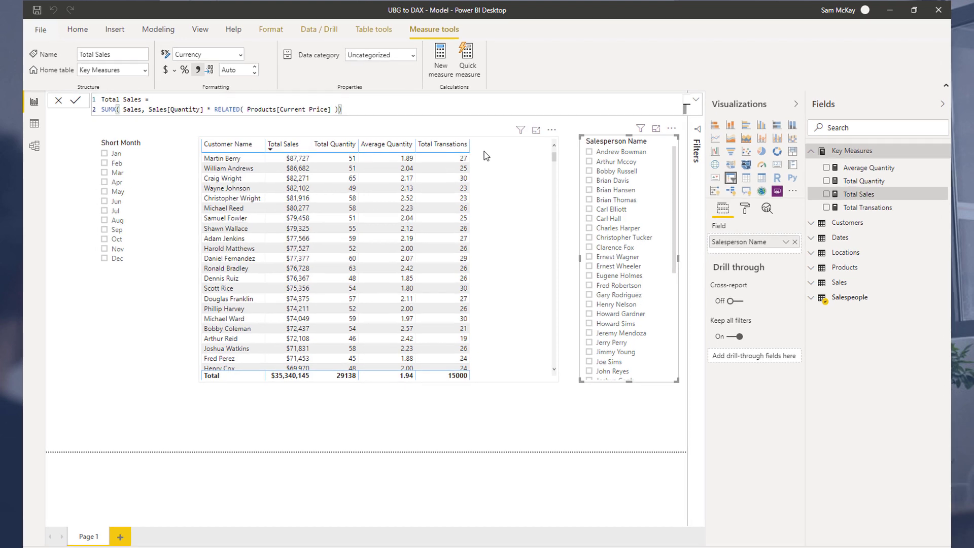
Delete the Salesperson Name slicer and the Short Month slicer from the report page
left_click(680, 135)
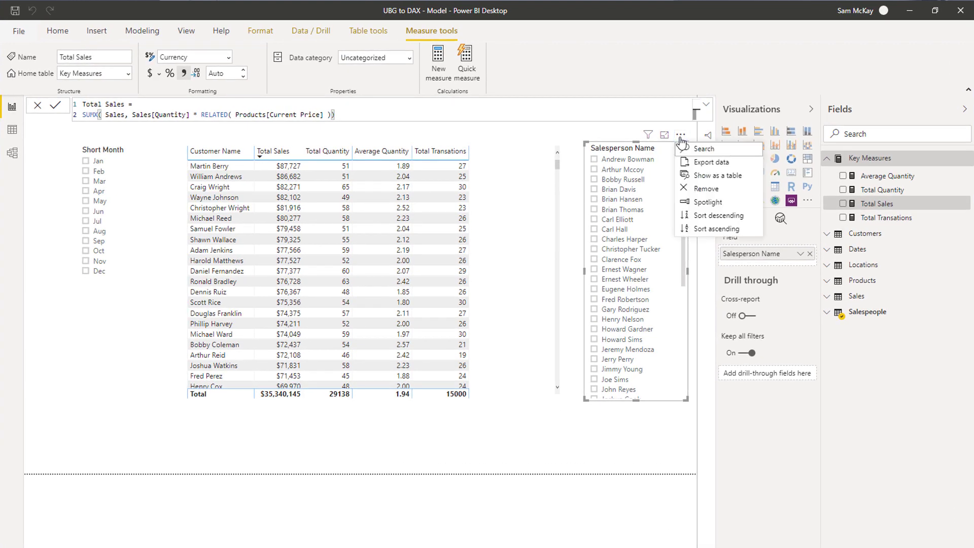
key("Escape")
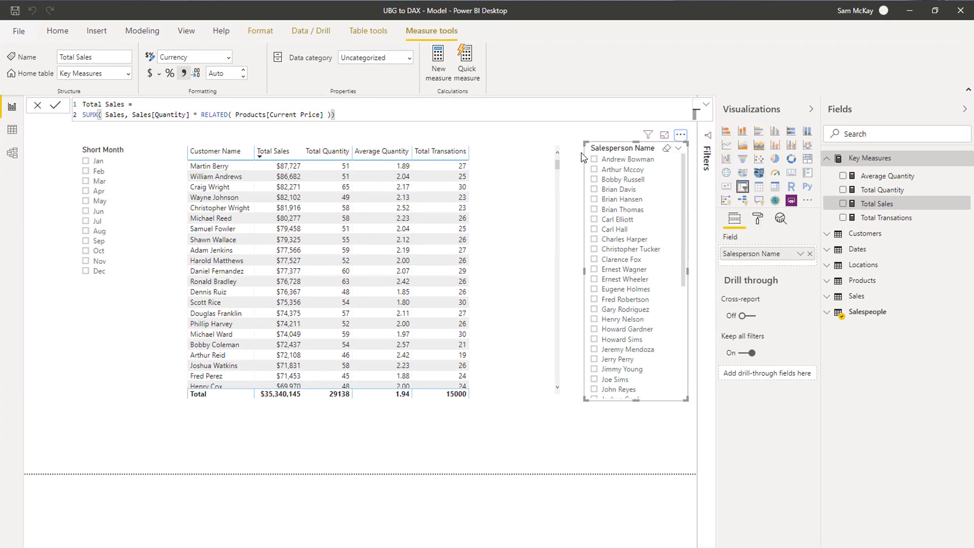
key("Delete")
left_click(131, 150)
key("Delete")
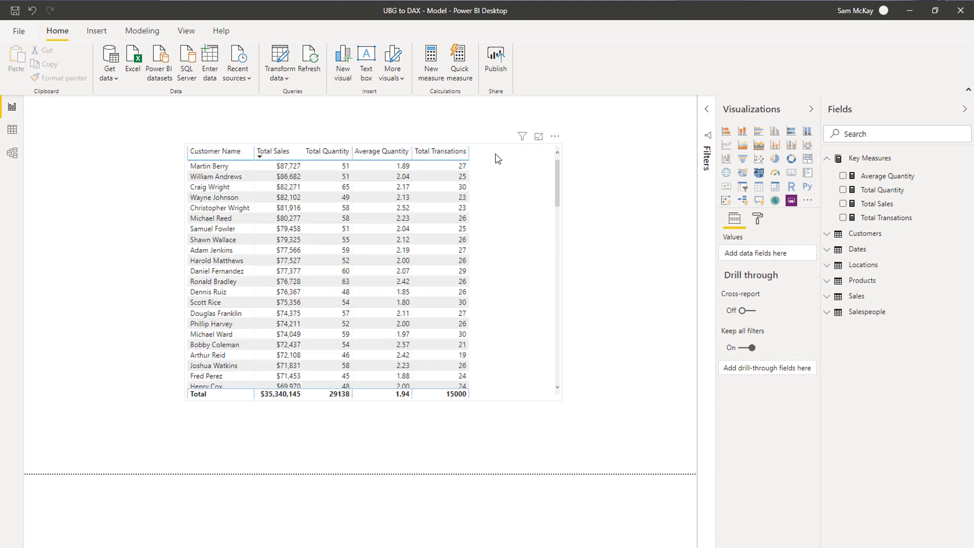
Remove Average Quantity and Total Quantity from the customer table visual
left_click(527, 250)
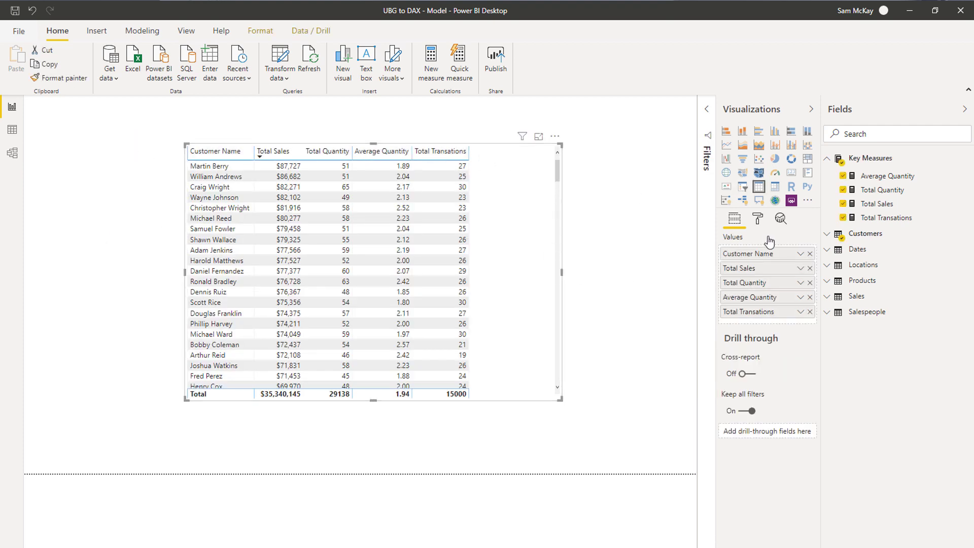
left_click(810, 297)
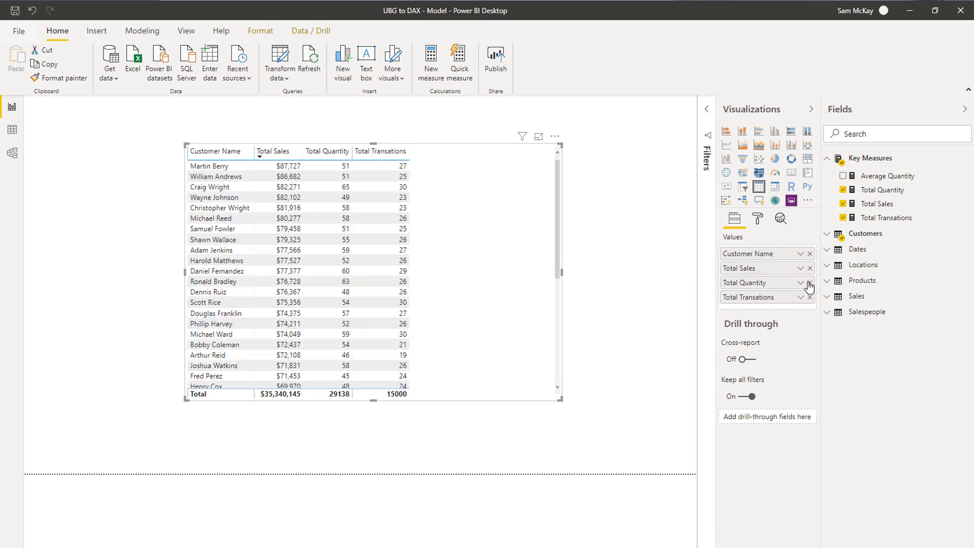
left_click(810, 283)
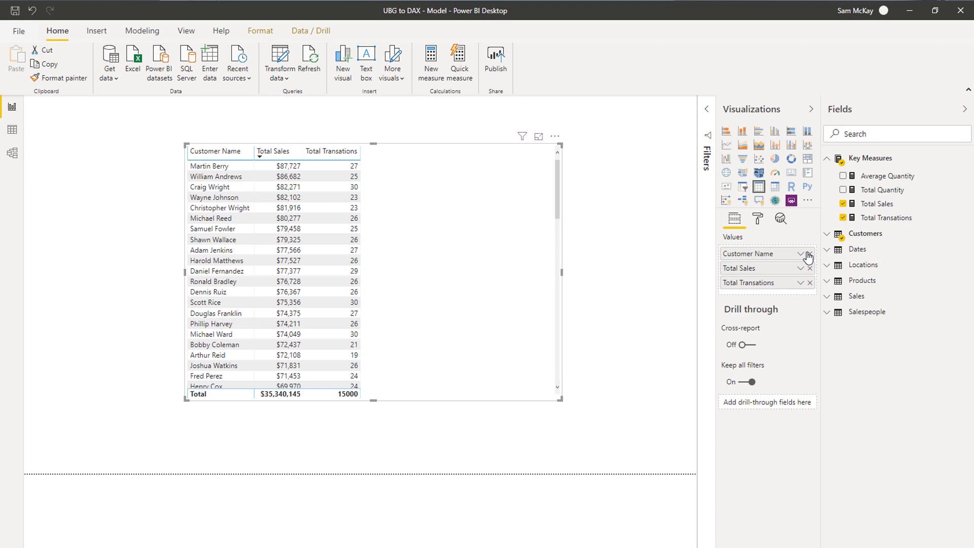
Replace Customer Name in the table with the Dates table's Date field, shown as plain dates instead of a hierarchy, and sort by Date ascending
left_click(828, 254)
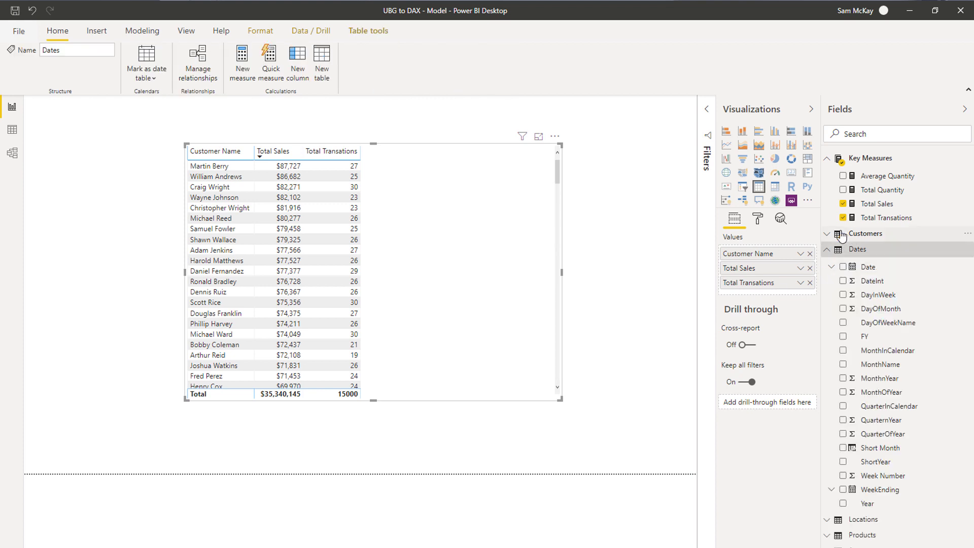
left_click_drag(870, 272, 799, 261)
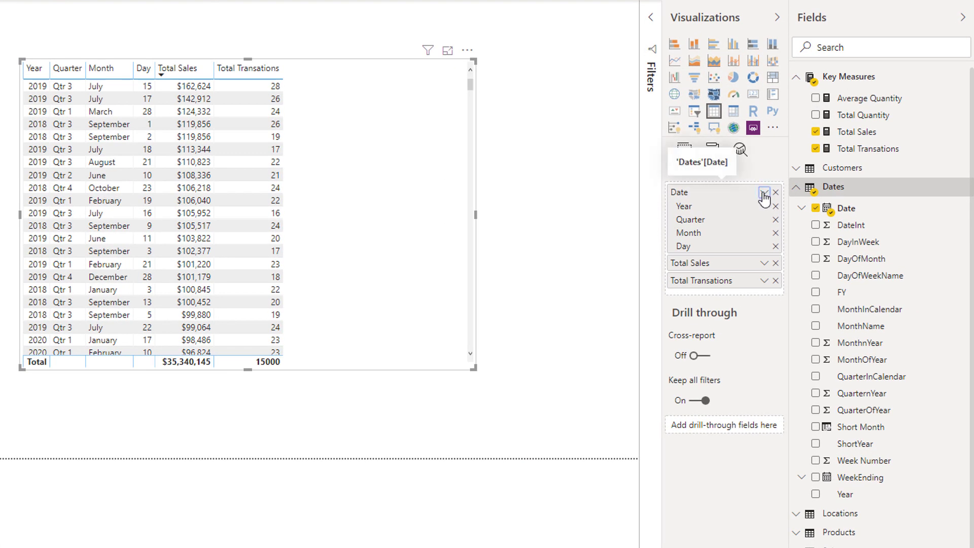
left_click(763, 193)
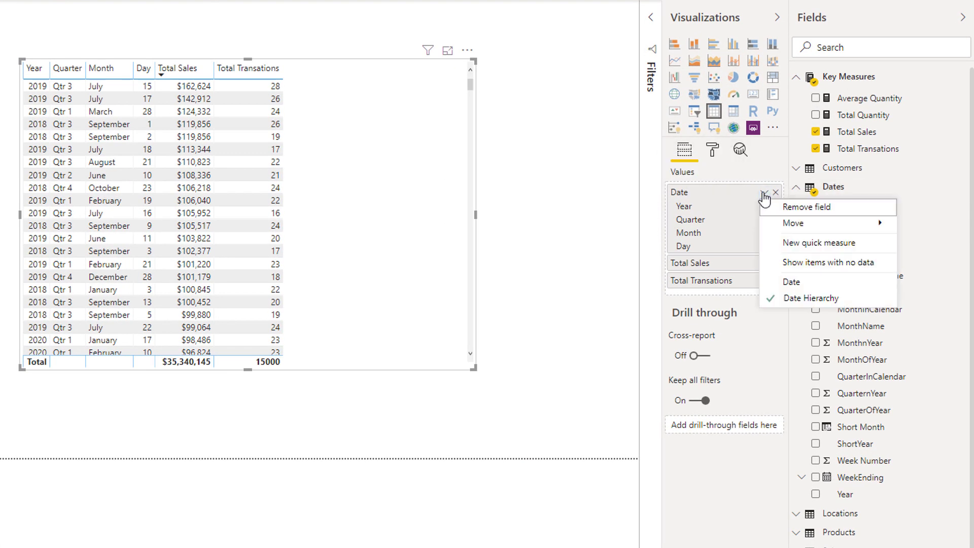
left_click(801, 284)
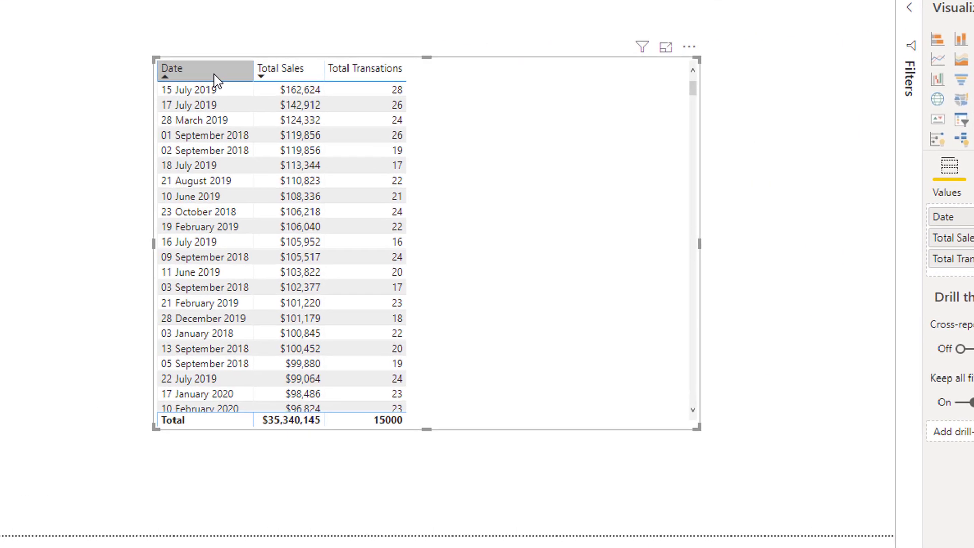
left_click(214, 74)
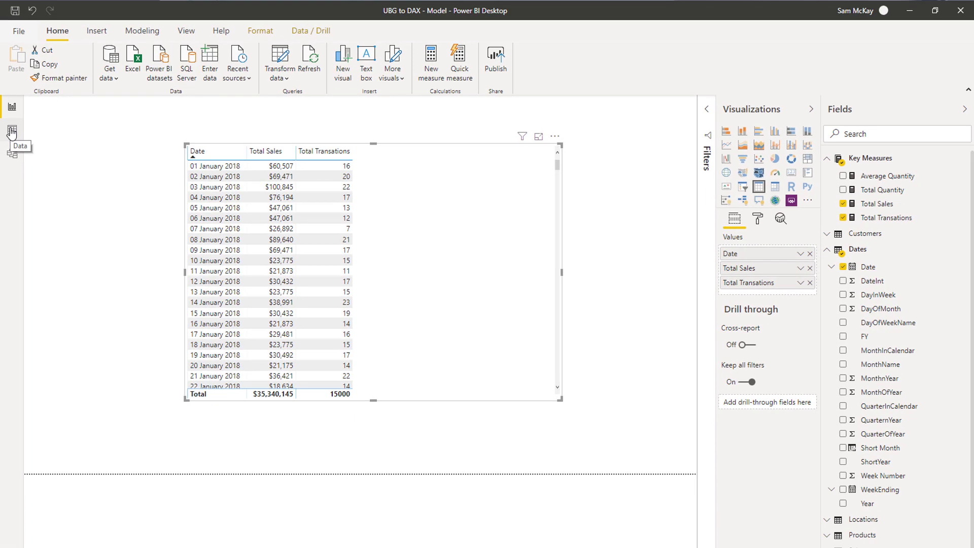
Format the Date column of the Dates table as *14/03/2001 (dd/MM/yyyy) in the data view and return to the report
left_click(11, 133)
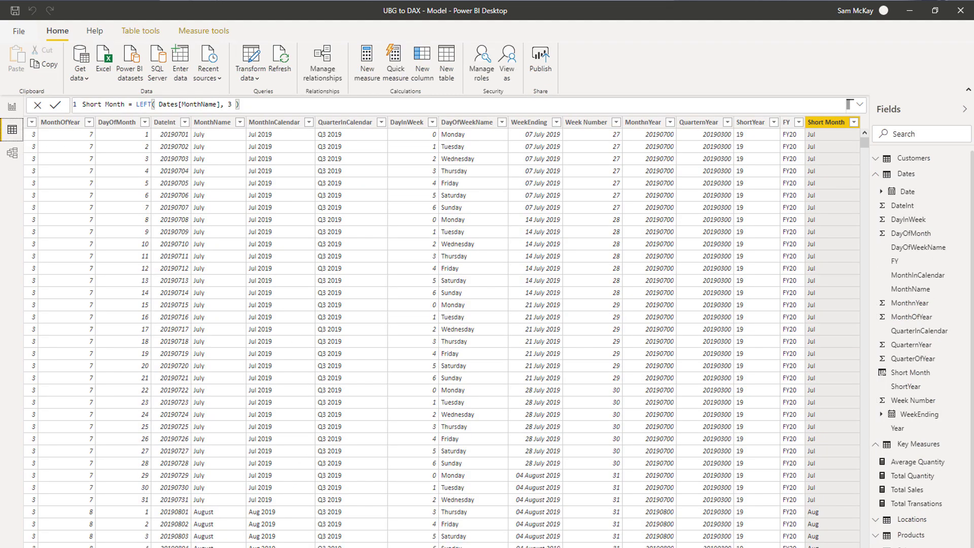
scroll(446, 332, "left", 5)
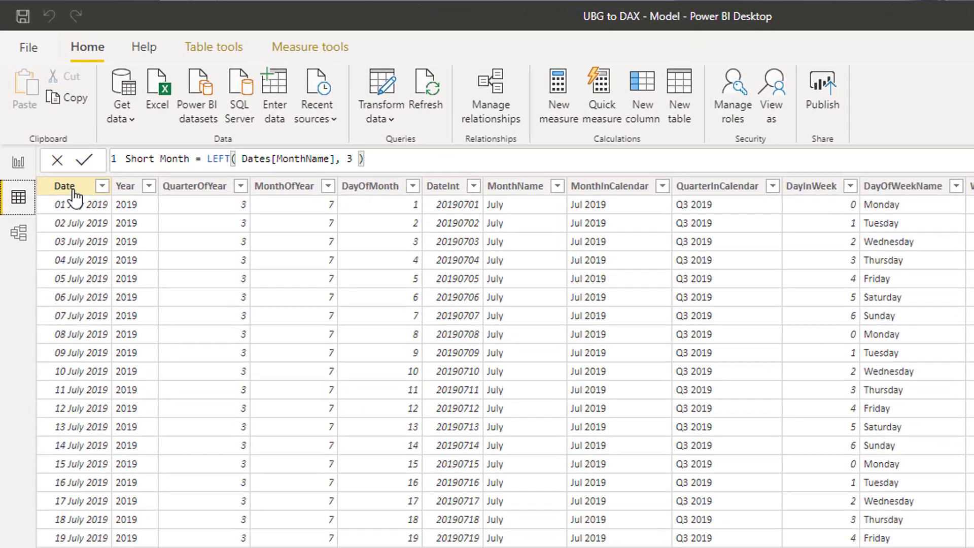
left_click(50, 122)
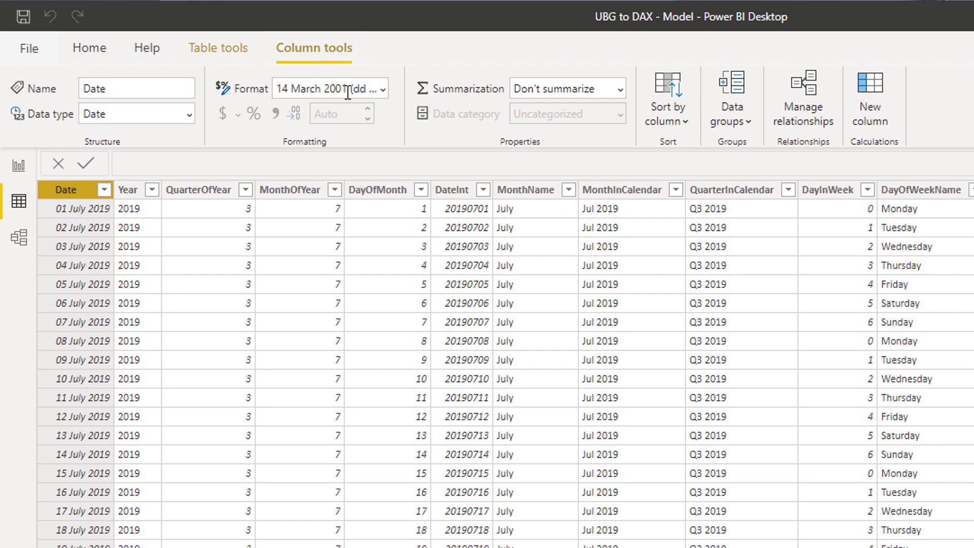
left_click(382, 90)
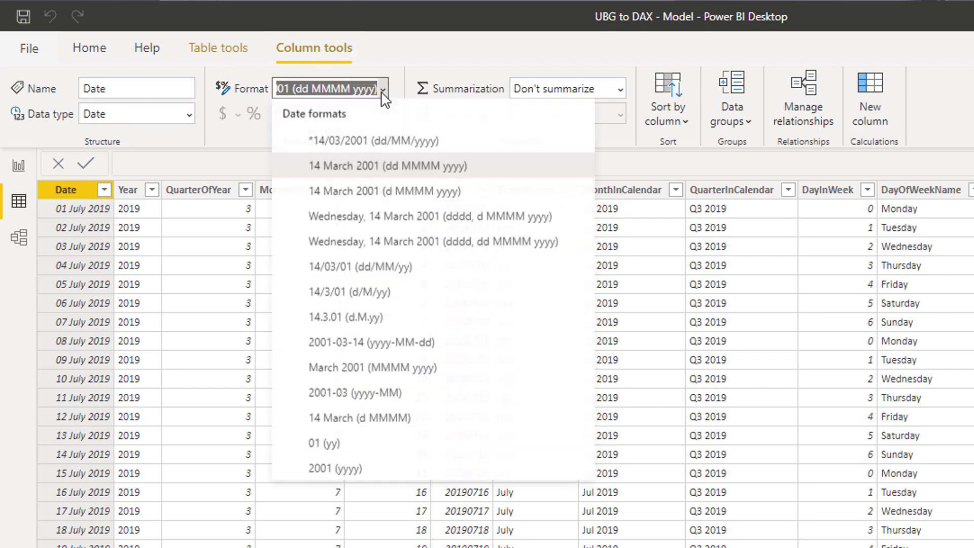
left_click(376, 147)
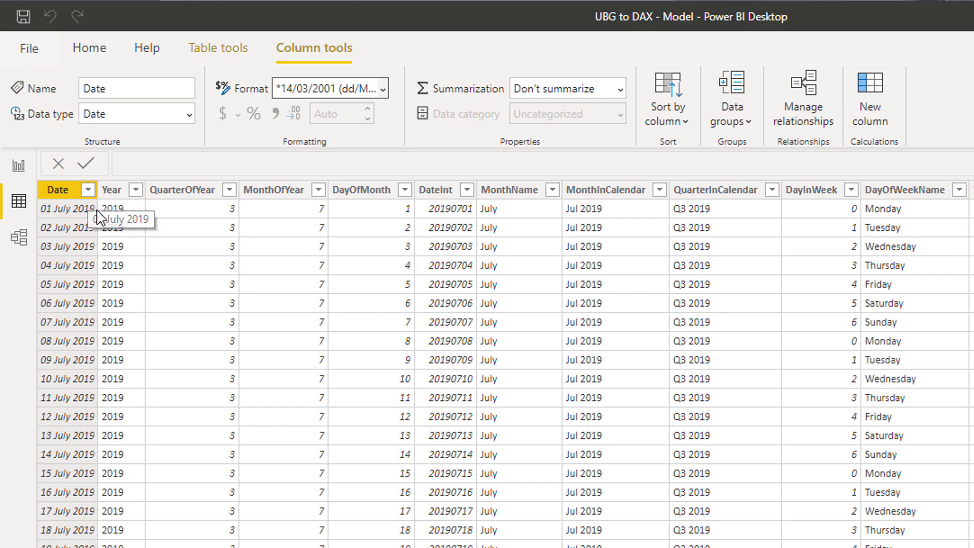
left_click(18, 165)
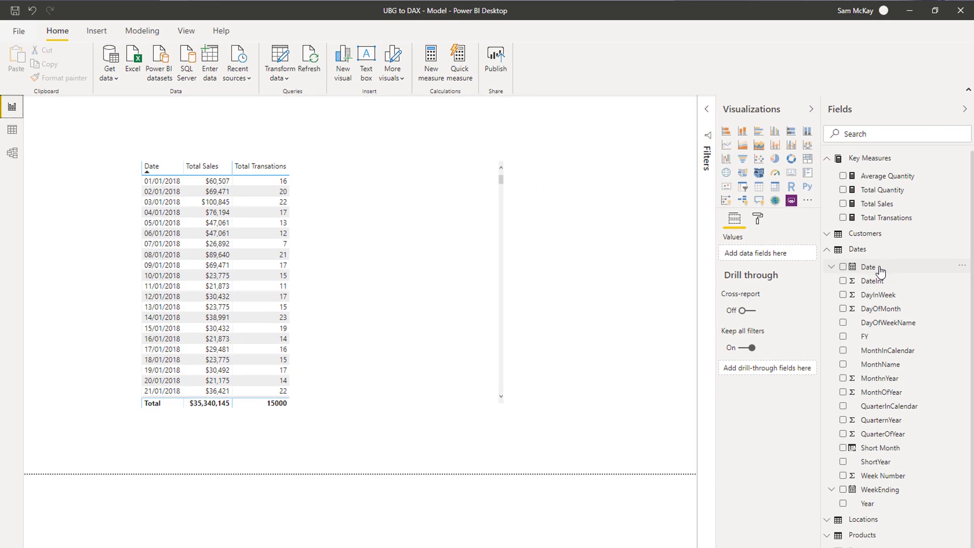
left_click_drag(873, 268, 619, 144)
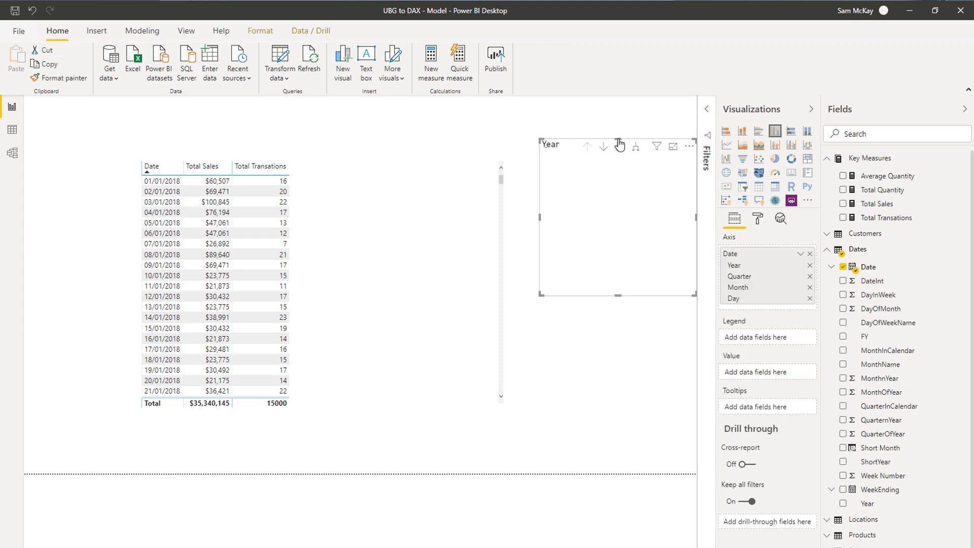
left_click(743, 189)
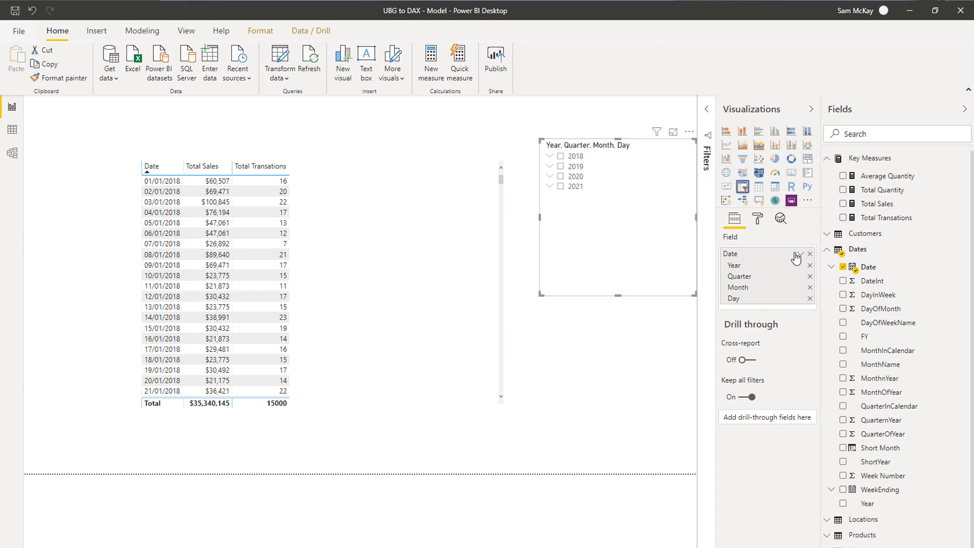
left_click(689, 133)
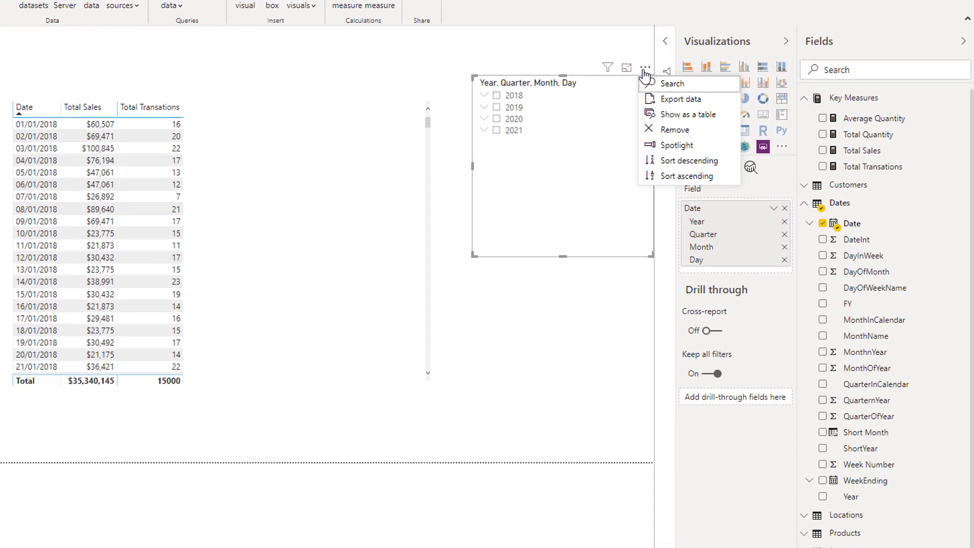
left_click(688, 133)
key("Delete")
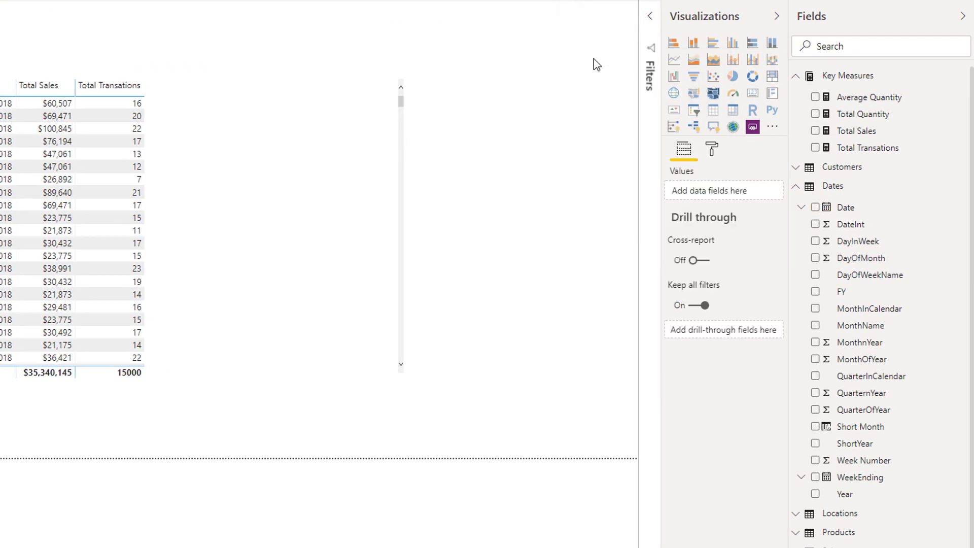
Add a compact slicer of plain Date values beside the table and set its range from 09/03/2019 to 02/12/2020
left_click_drag(847, 208, 565, 109)
left_click(763, 191)
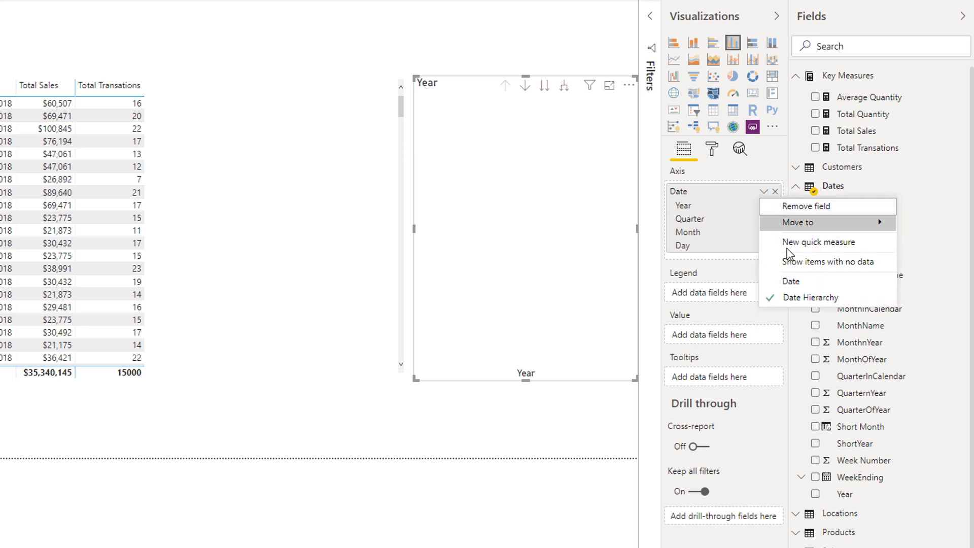
left_click(787, 279)
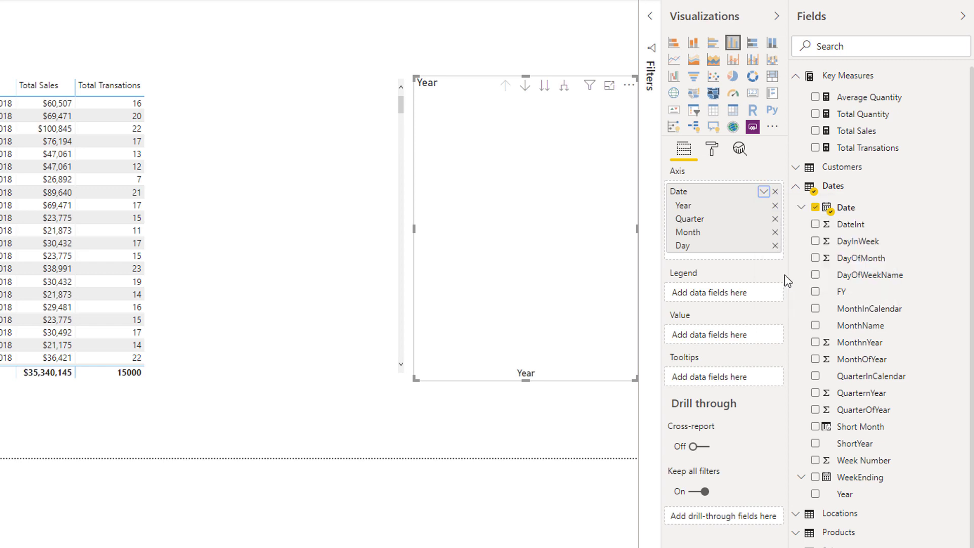
left_click(693, 110)
left_click_drag(417, 380, 489, 168)
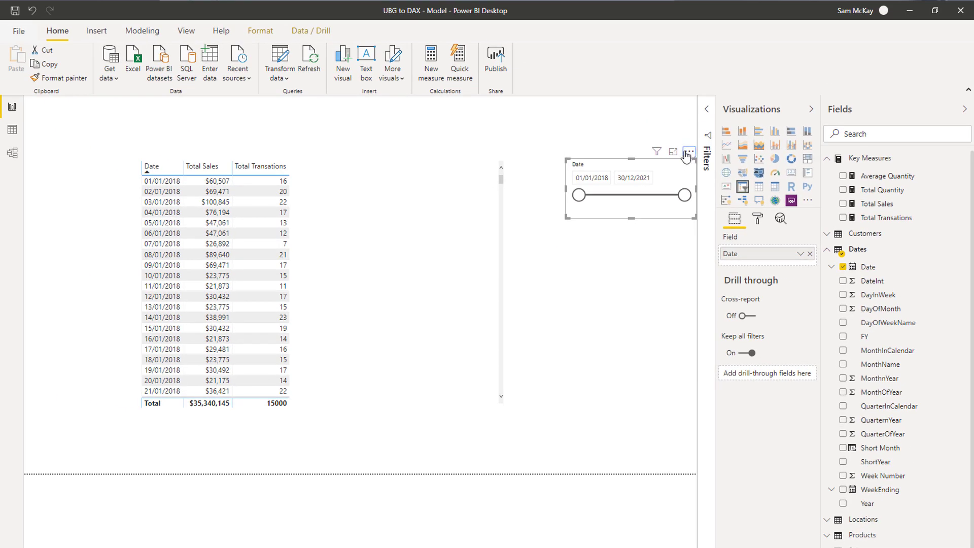
left_click_drag(685, 155, 642, 147)
left_click_drag(564, 148, 597, 147)
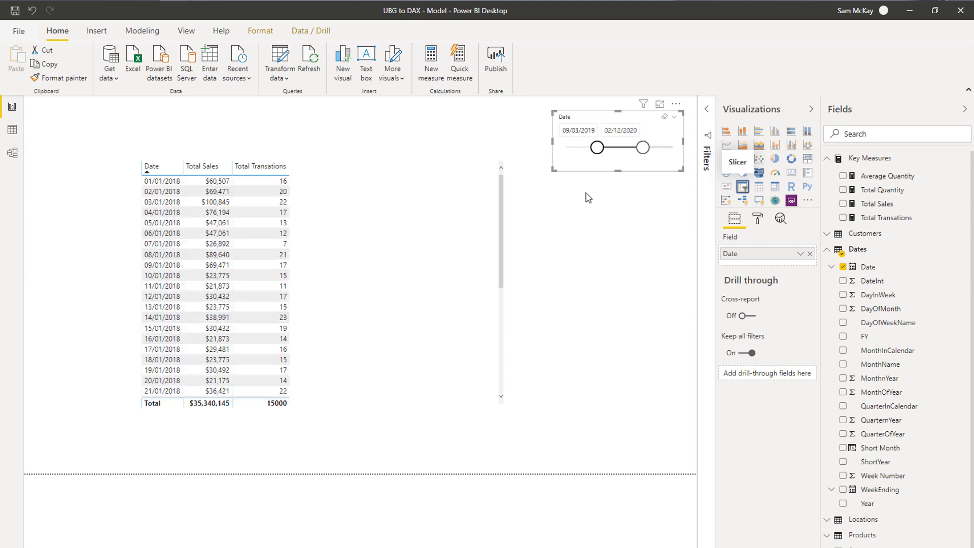
Enlarge the sales-by-date table slightly and move it up on the page
left_click(441, 170)
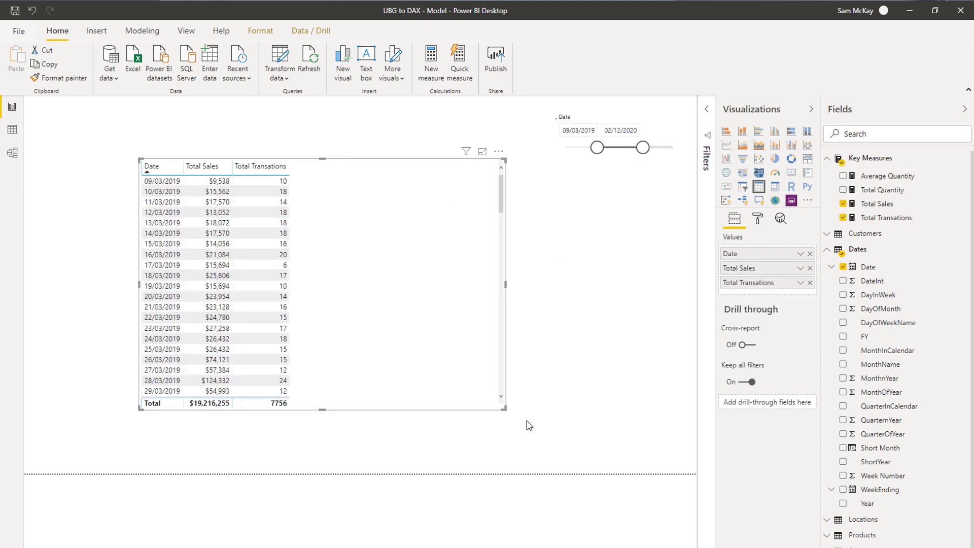
left_click_drag(500, 410, 517, 434)
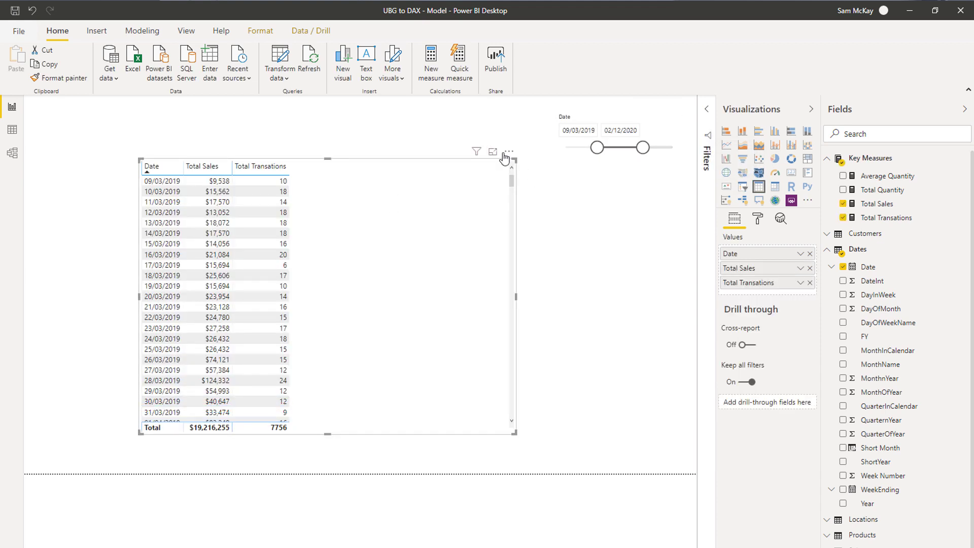
left_click_drag(515, 150, 514, 142)
left_click(659, 182)
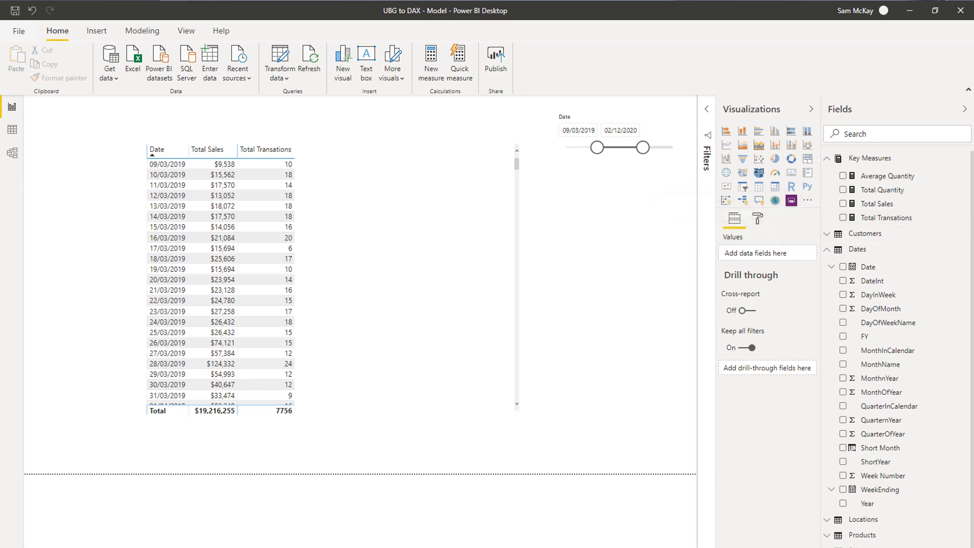
Review the formulas of the Total Transations and Total Sales measures and start a blank new measure
left_click(876, 218)
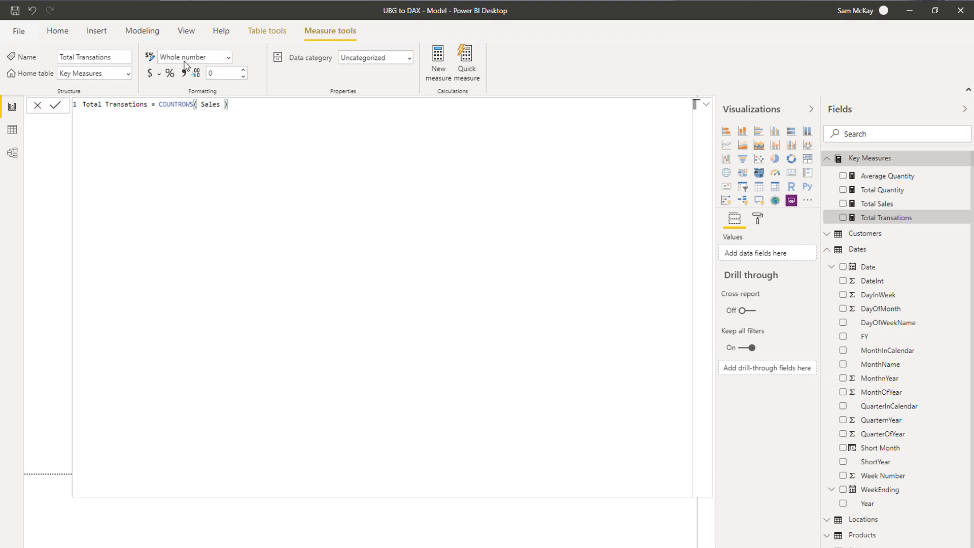
left_click(876, 204)
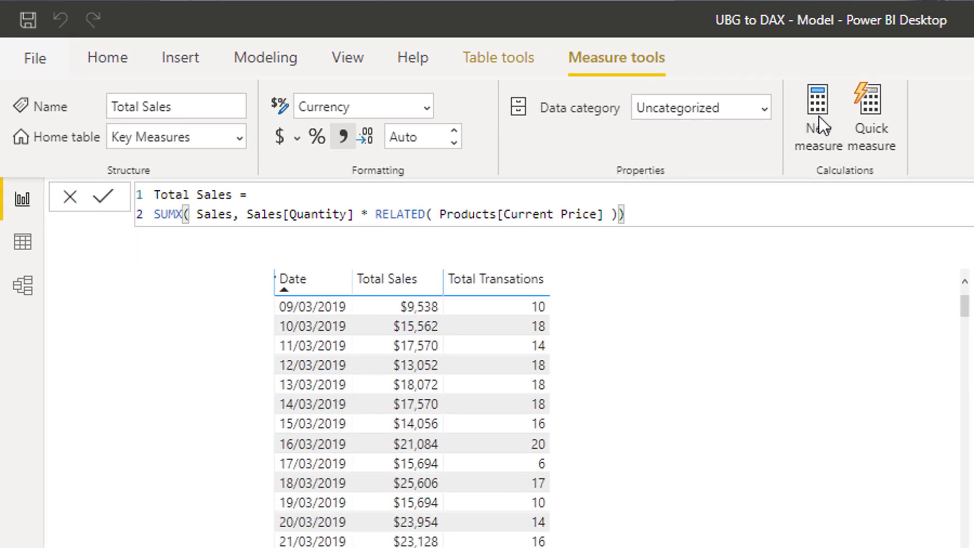
left_click(819, 117)
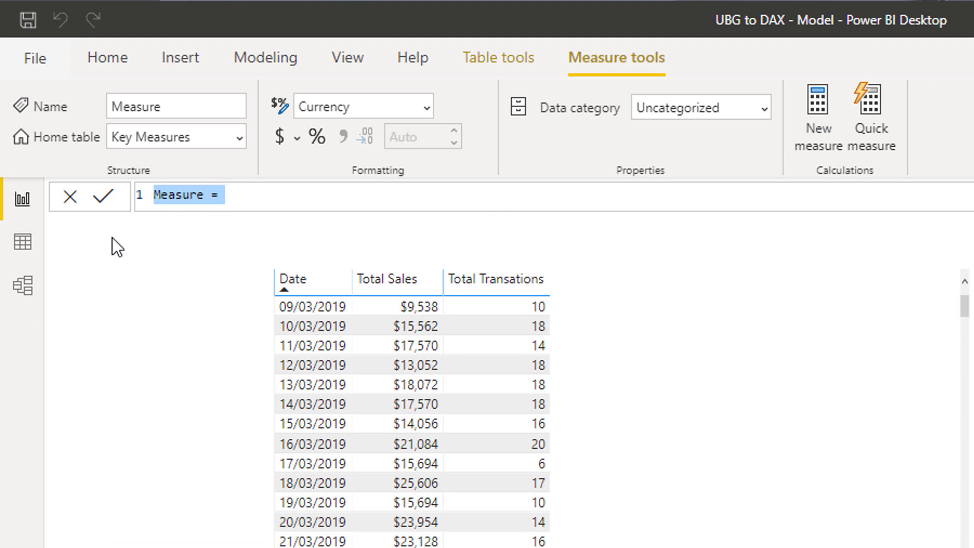
left_click(198, 339)
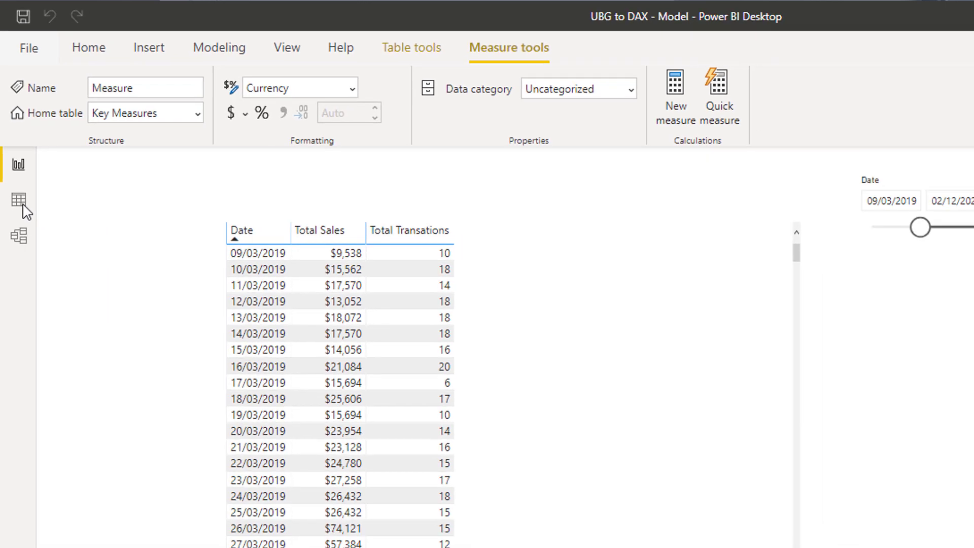
Examine the Locations table's columns in the data view, with the Dates and Key Measures field lists collapsed
left_click(20, 208)
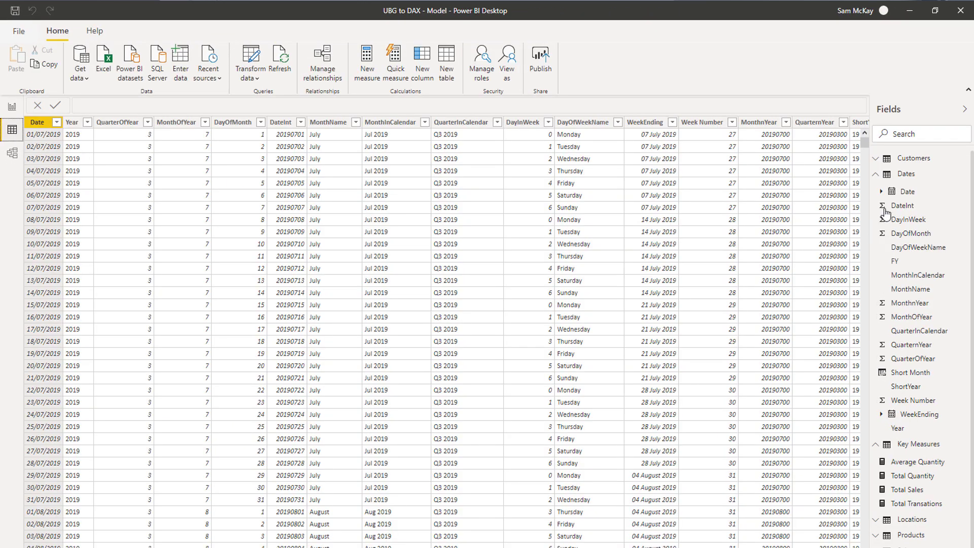
left_click(875, 174)
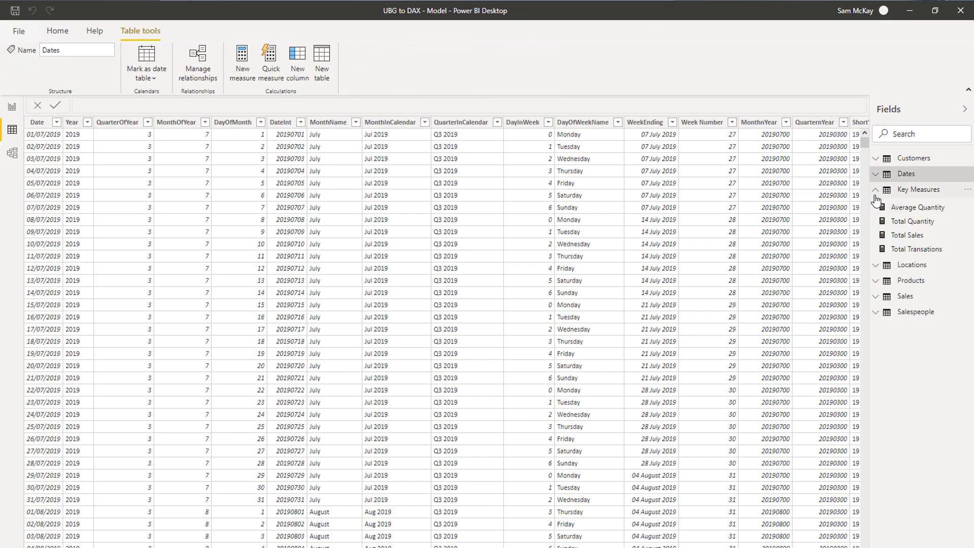
left_click(874, 196)
left_click(908, 205)
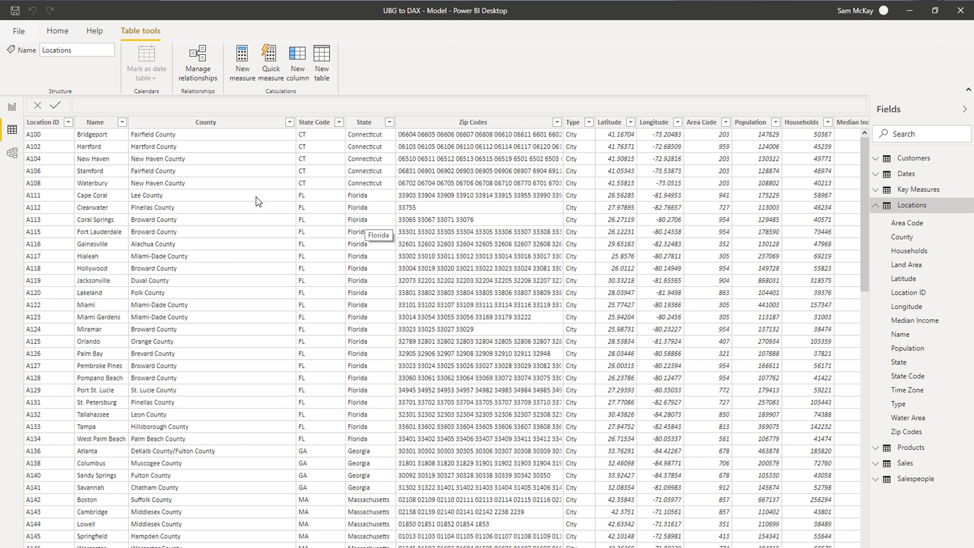
Return to the report and start a Key Measures measure named Florida Sales that applies CALCULATE to [Total Sales]
left_click(12, 108)
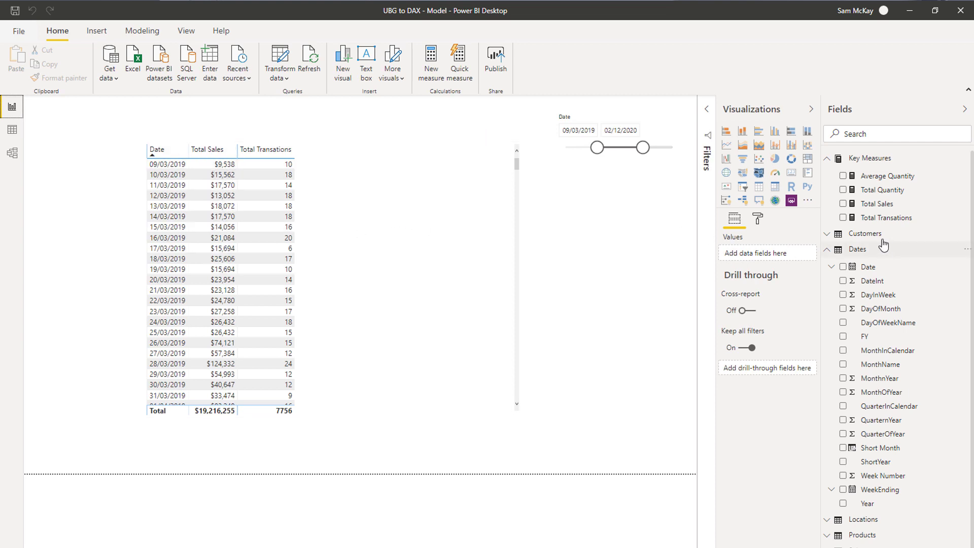
left_click(869, 218)
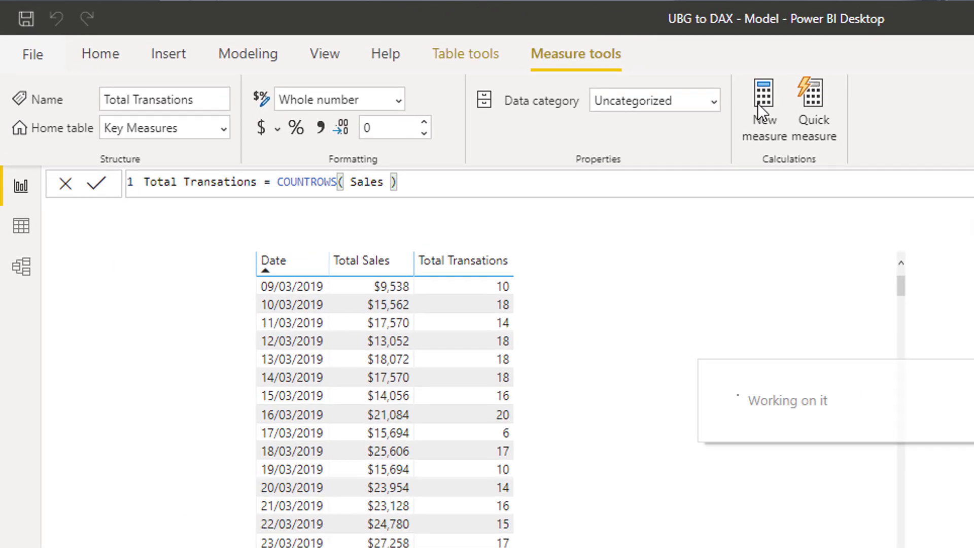
left_click(744, 101)
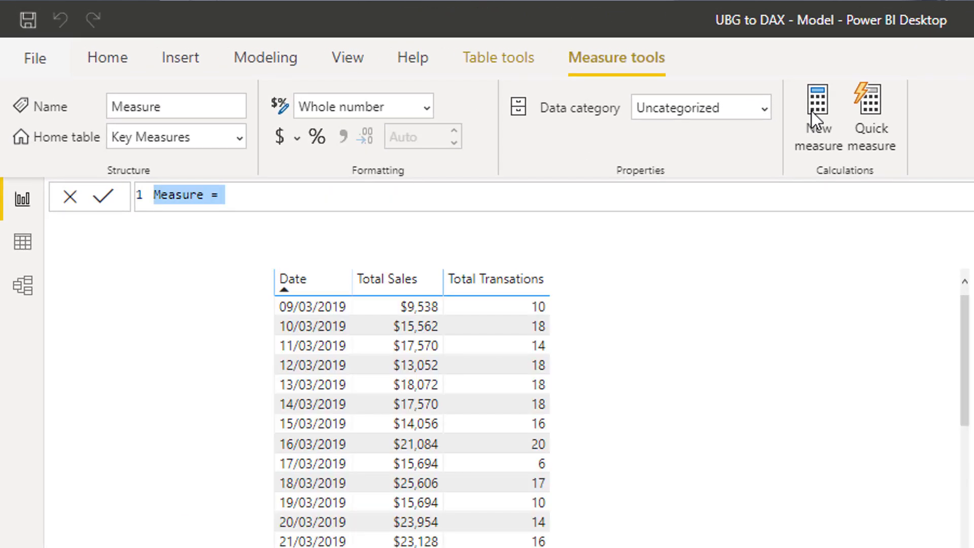
type("Florida Sales = ")
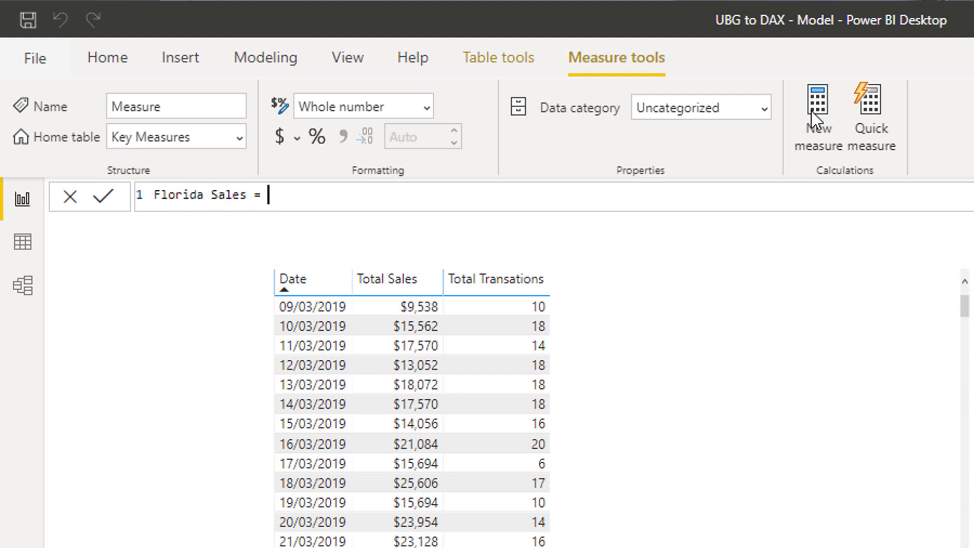
type("CAL")
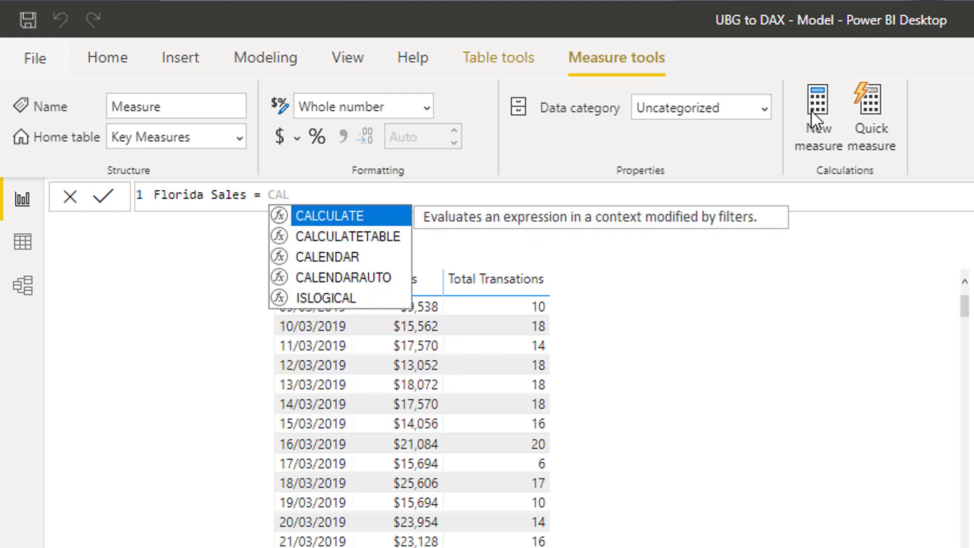
key("Tab")
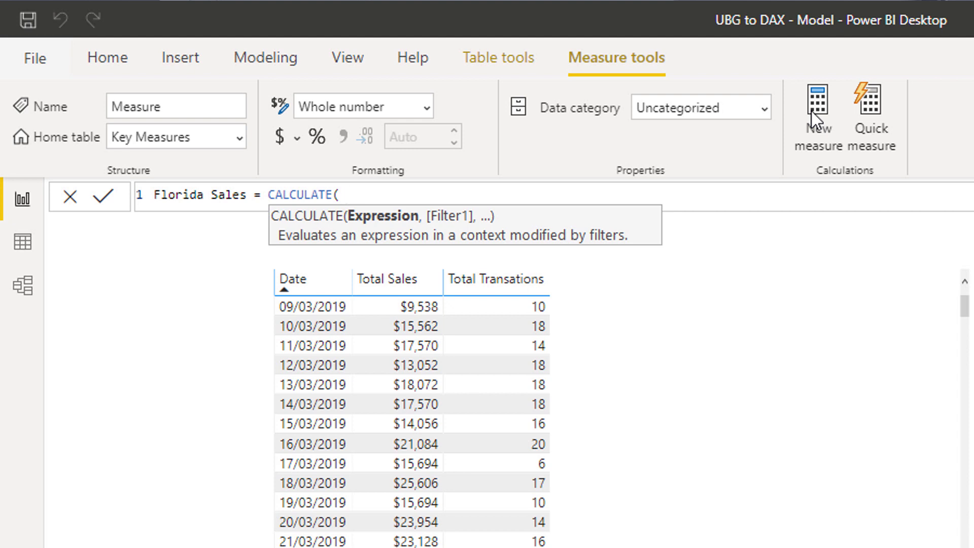
type("Tot")
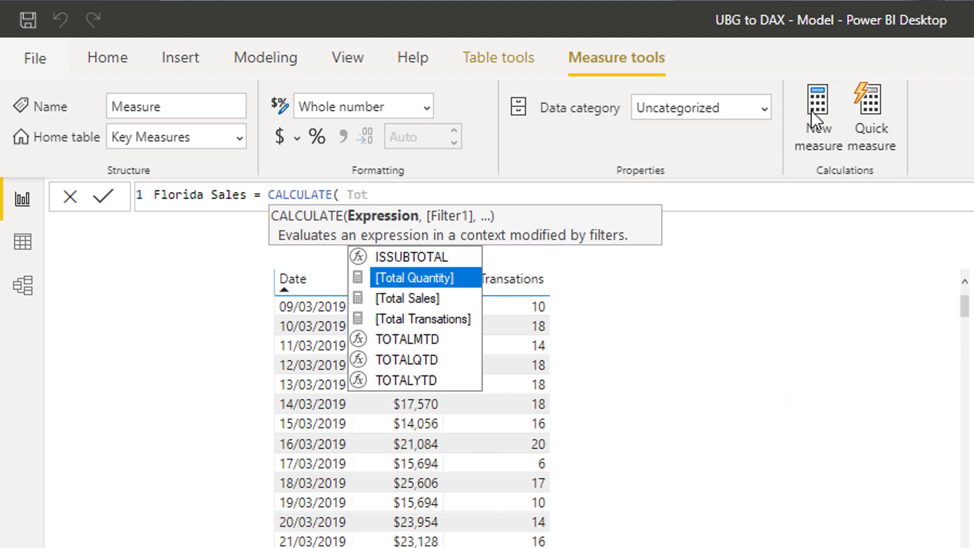
key("Down")
key("Tab")
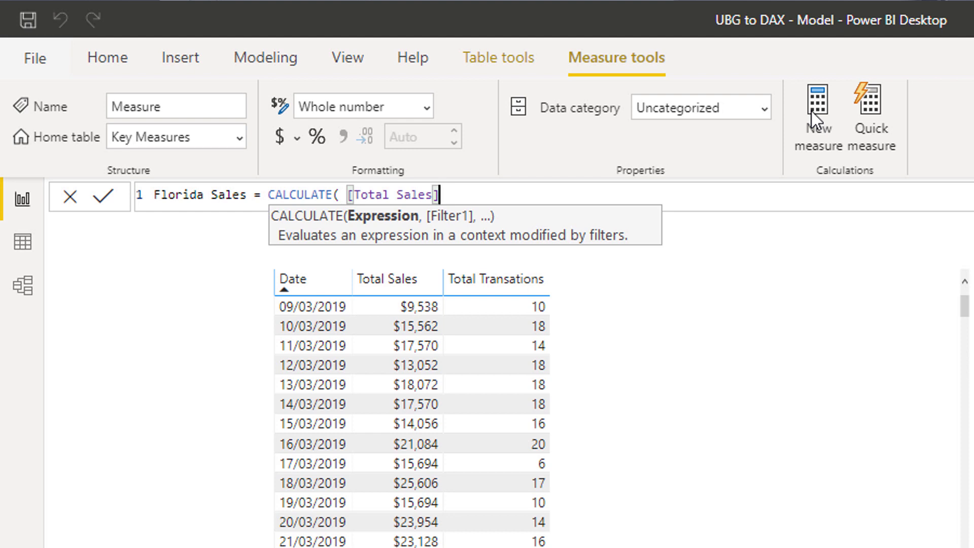
Add a FILTER over the Locations table on Locations[State Code] to the Florida Sales formula
type(", FIL")
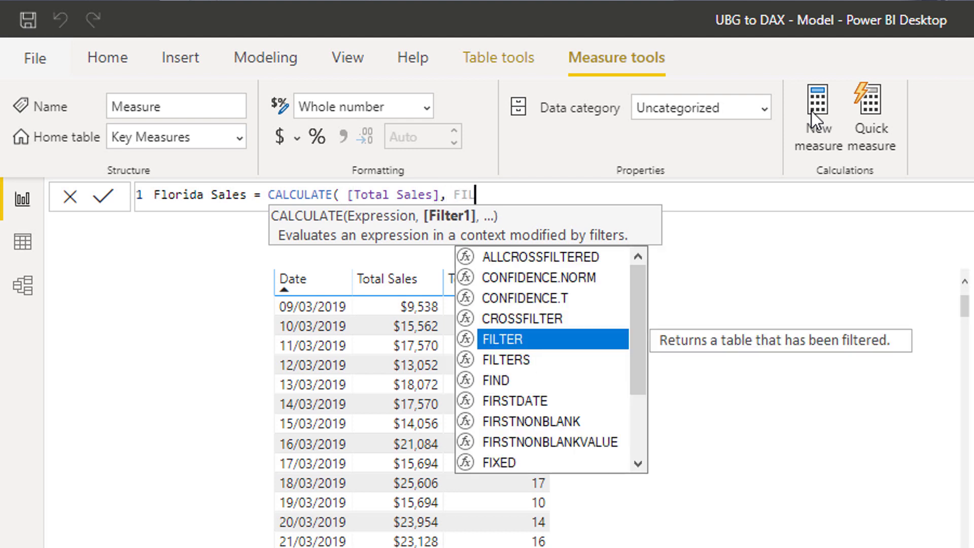
type("TER( ")
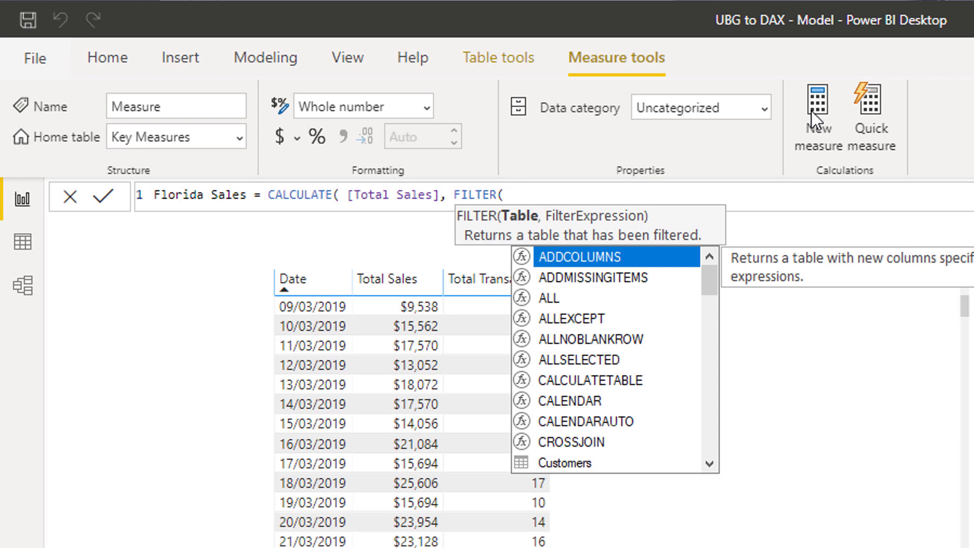
type("Loc")
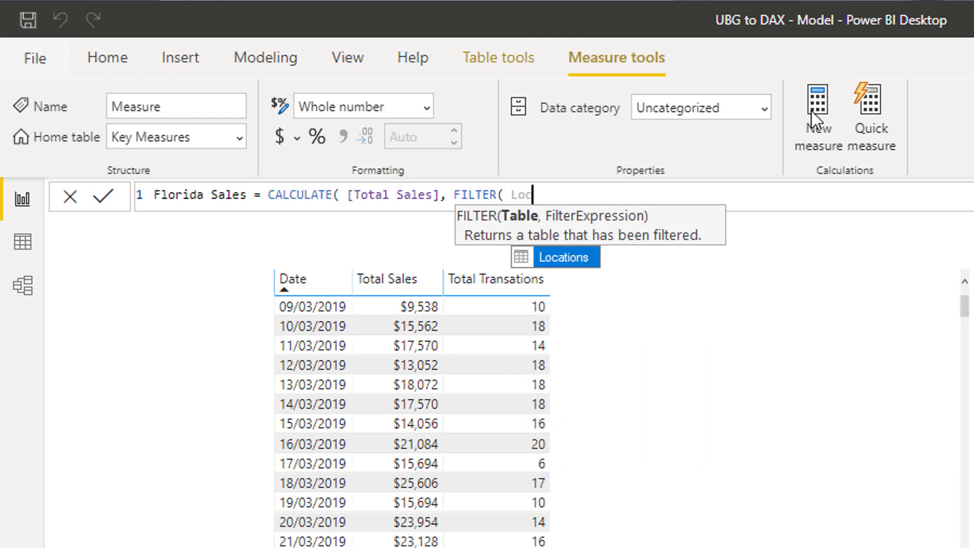
key("Tab")
type(", ")
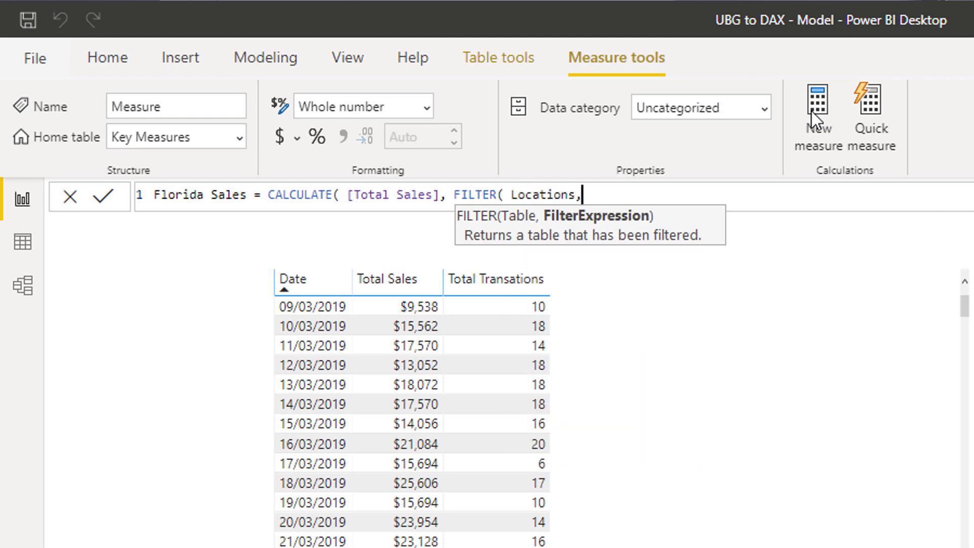
type("Na")
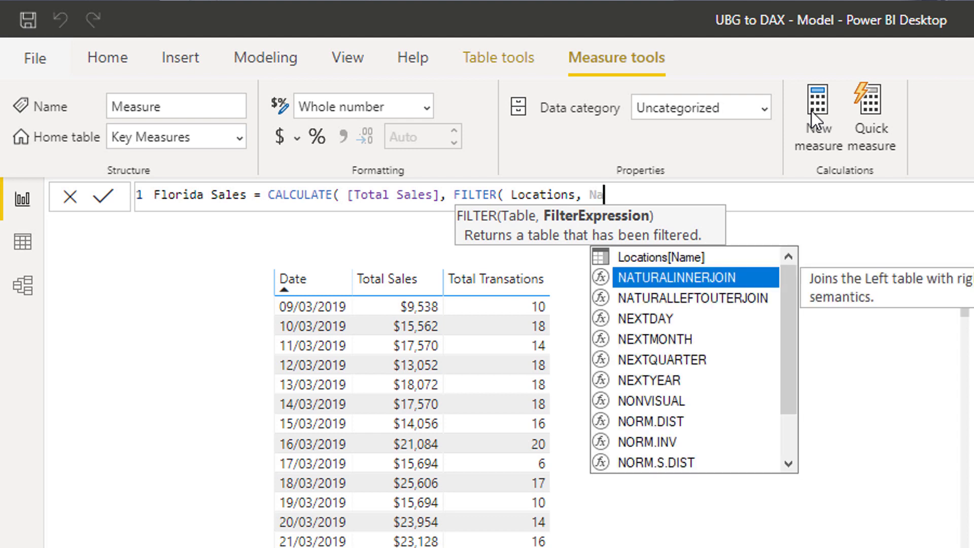
key("BackSpace")
key("BackSpace")
type("Sta")
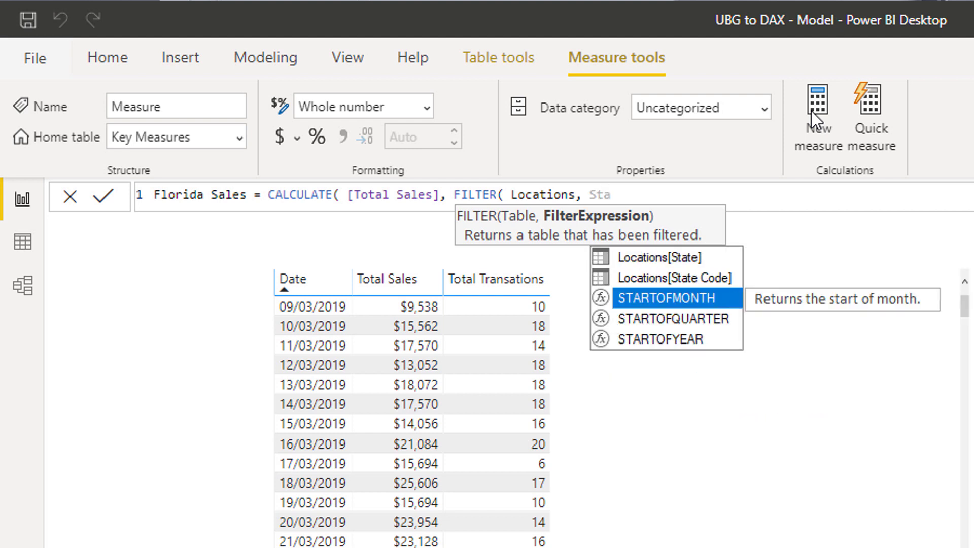
key("Up")
key("Up")
key("Down")
key("Tab")
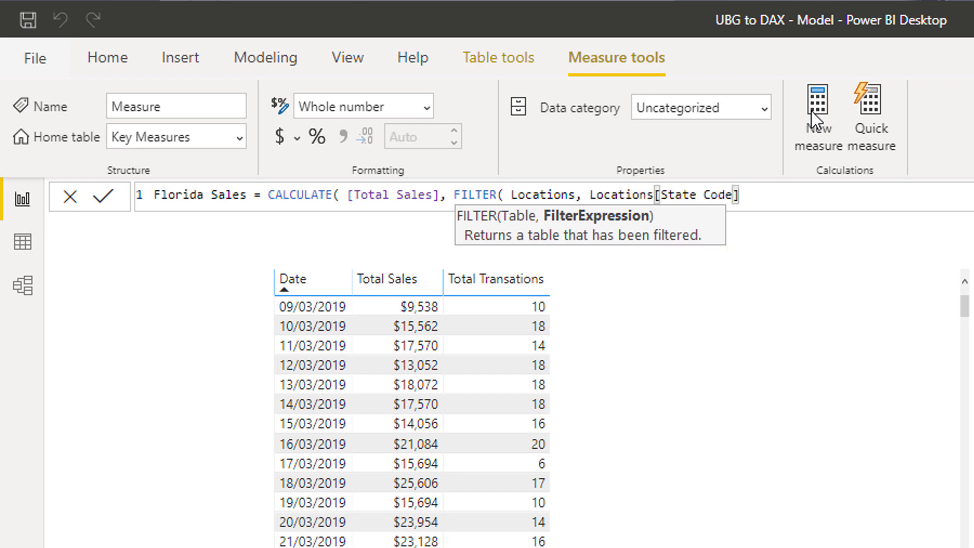
Complete the filter condition as = "FL" and add the finished Florida Sales measure to the sales-by-date table
type("= \"FL\" ) )")
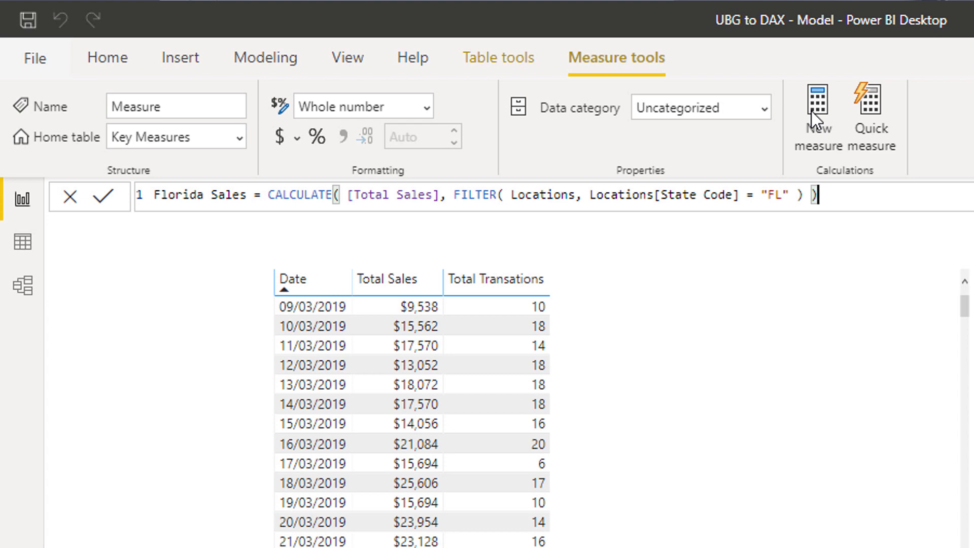
key("Return")
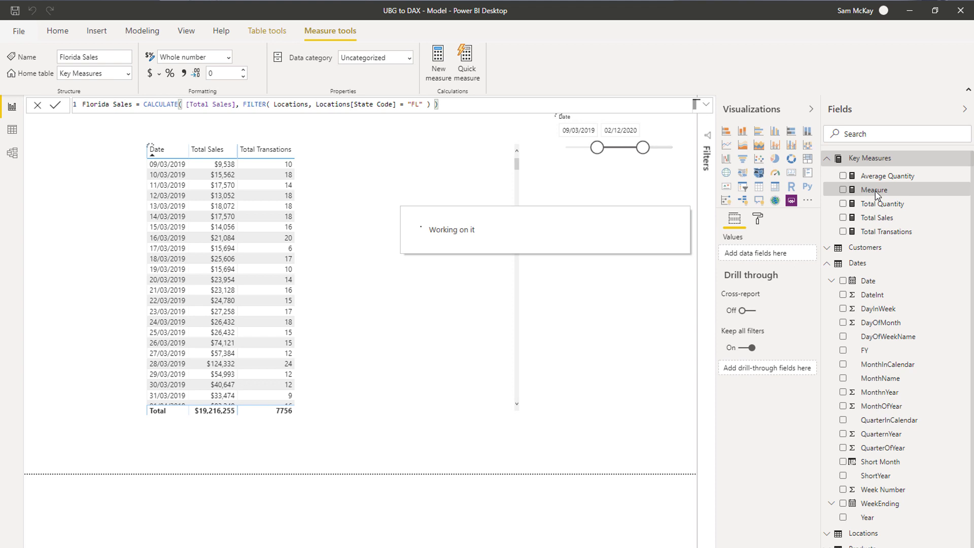
left_click_drag(879, 189, 375, 276)
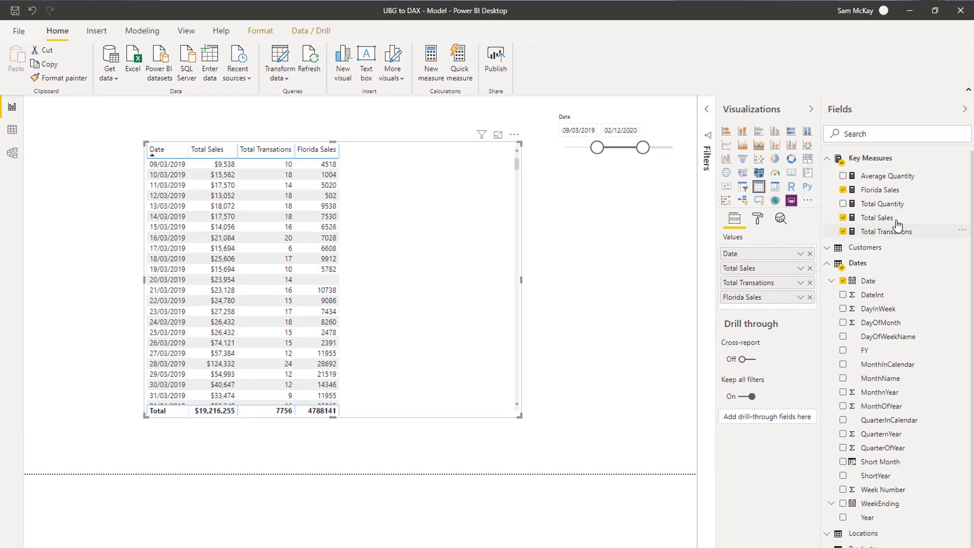
Extend the Florida Sales formula with a second FILTER over Products where Products[Product Name] = "Product 1"
left_click(879, 190)
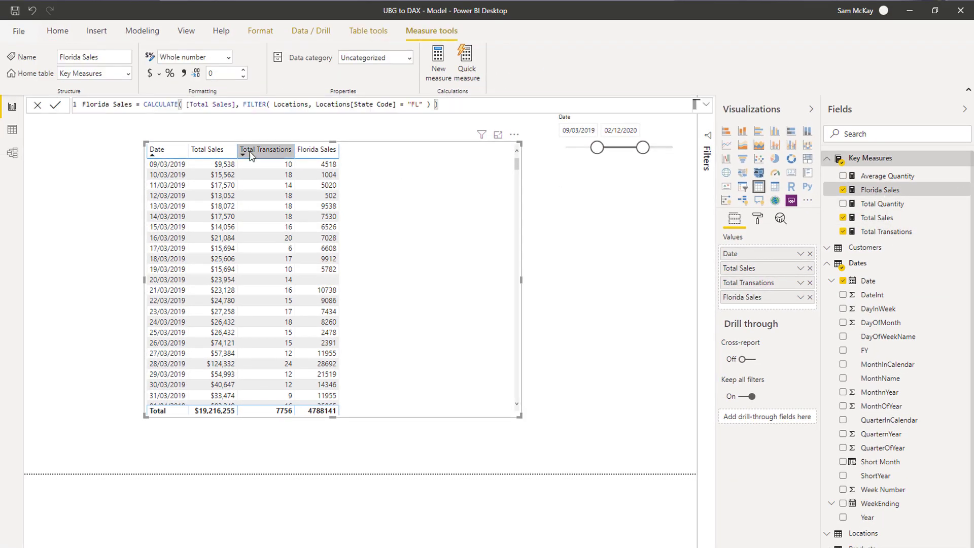
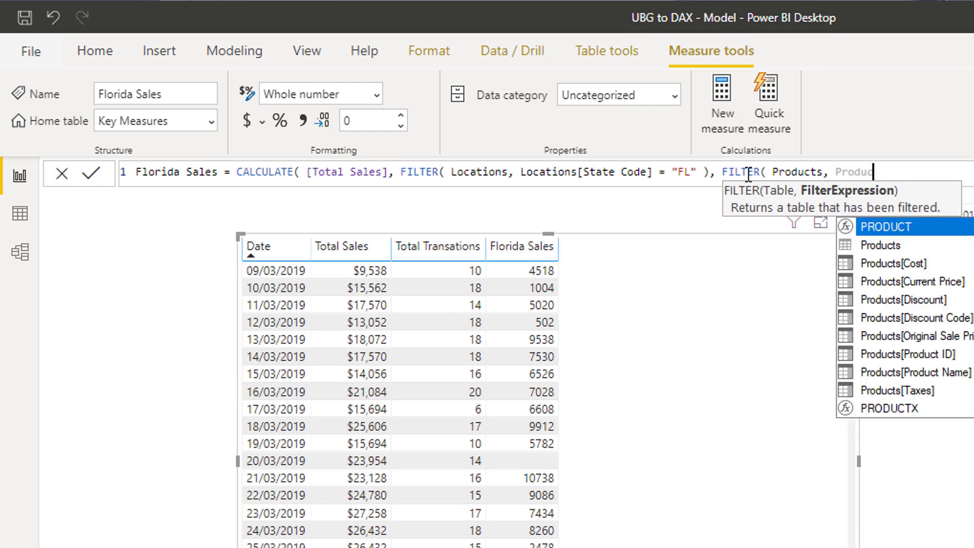
key("Down")
key("Down")
key("Down")
key("Down")
key("Down")
key("Down")
key("Down")
key("Down")
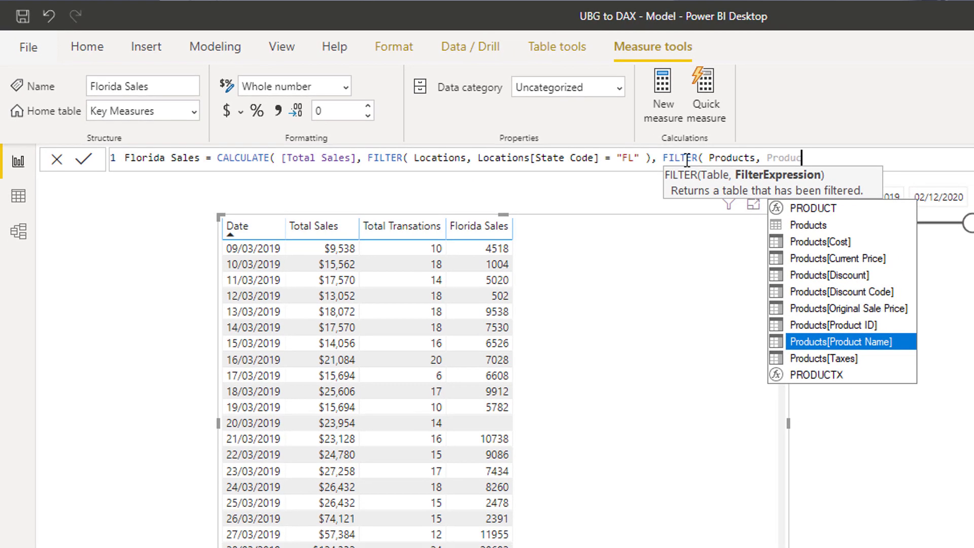
key("Tab")
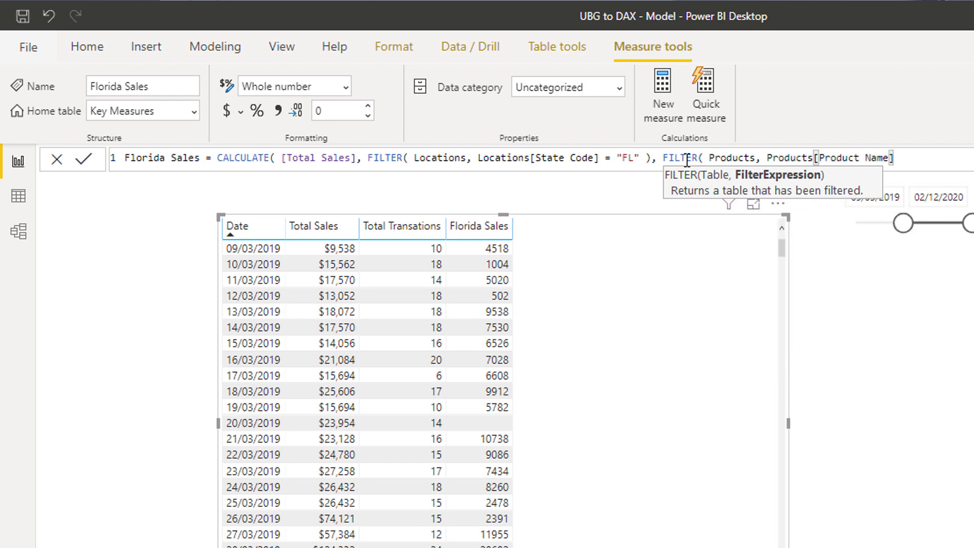
type("=")
type("\"Product 1")
type("\"")
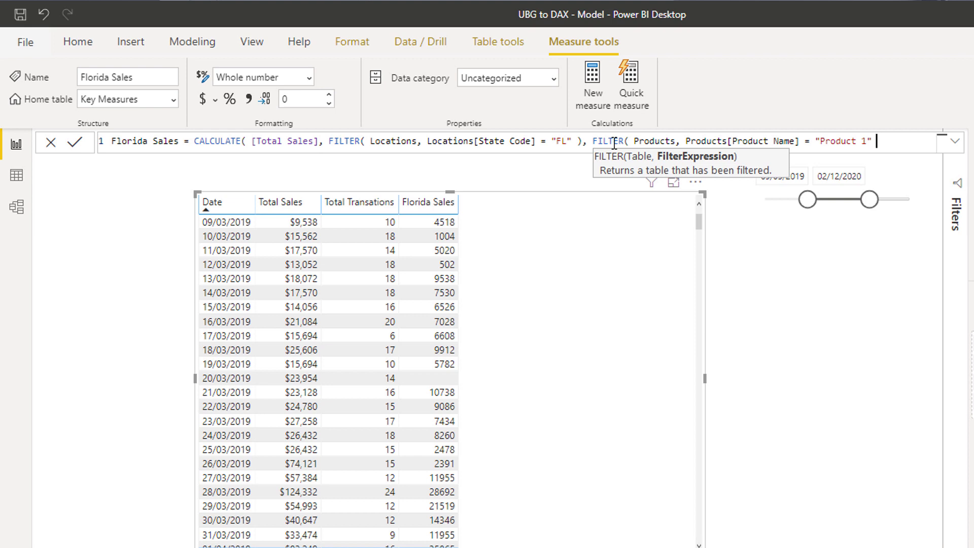
Add the alternative || Products[Product Name] = "Product 2" to the product filter and commit the formula
type("||")
type(" Produc")
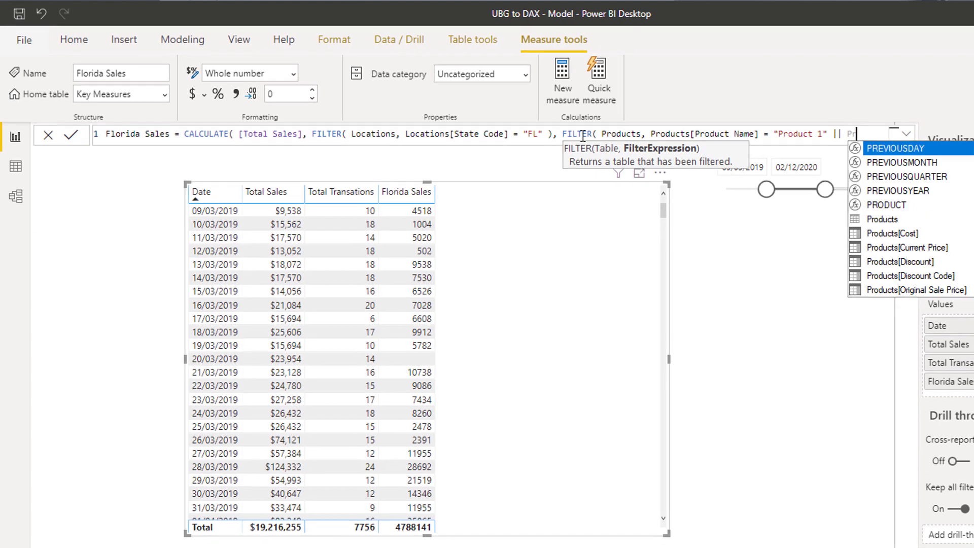
key("Down")
key("Down")
key("Down")
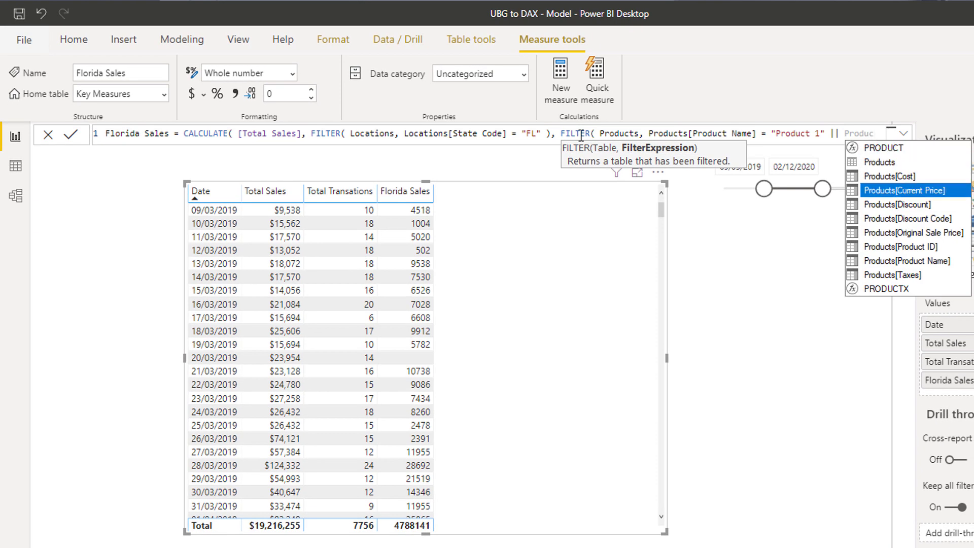
key("Down")
key("Down")
key("Down")
key("Down")
key("Down")
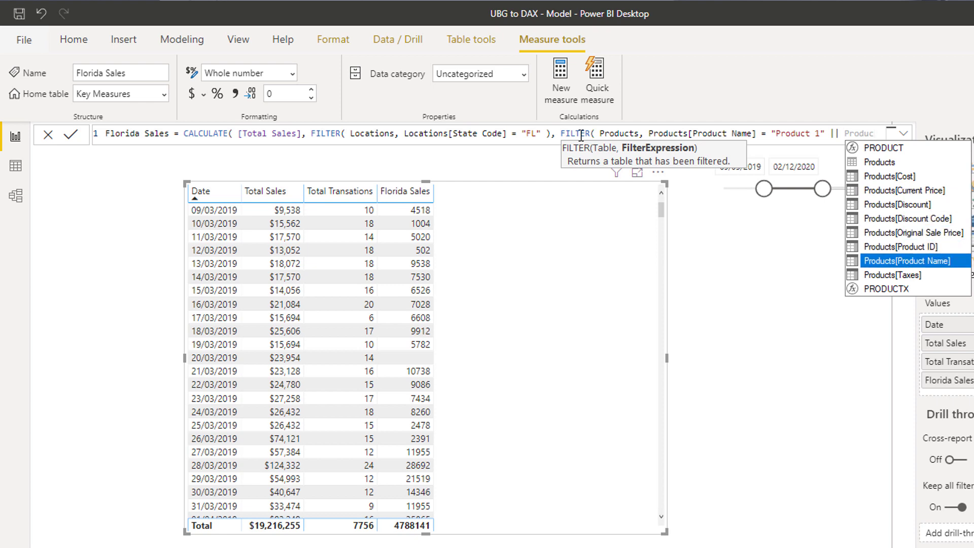
key("Tab")
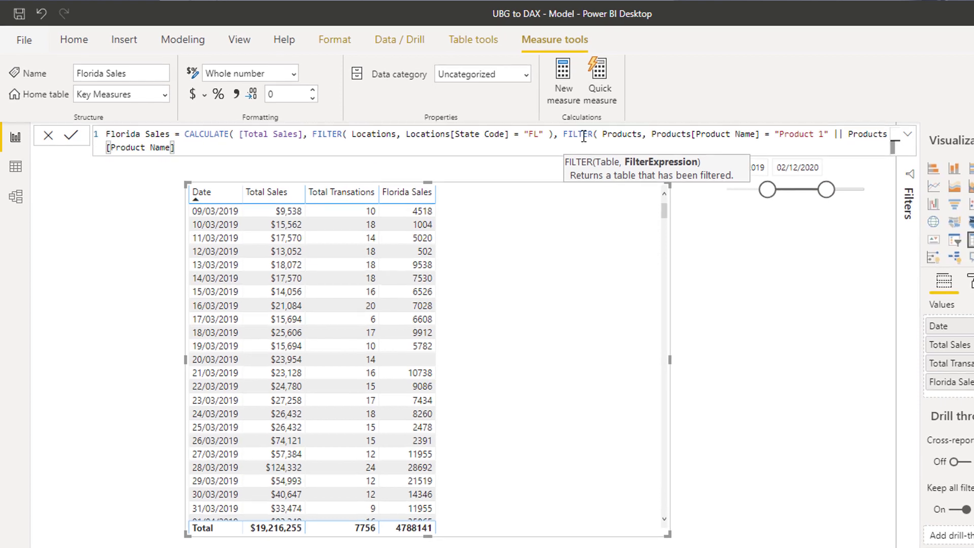
type("= ")
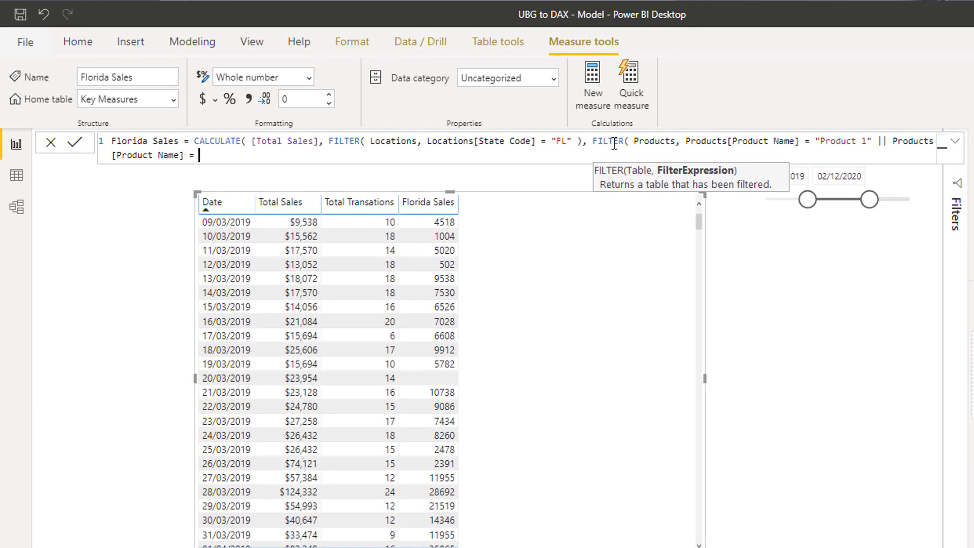
type("\"Prod")
key("BackSpace")
key("BackSpace")
key("BackSpace")
key("BackSpace")
type("Product 2\" )")
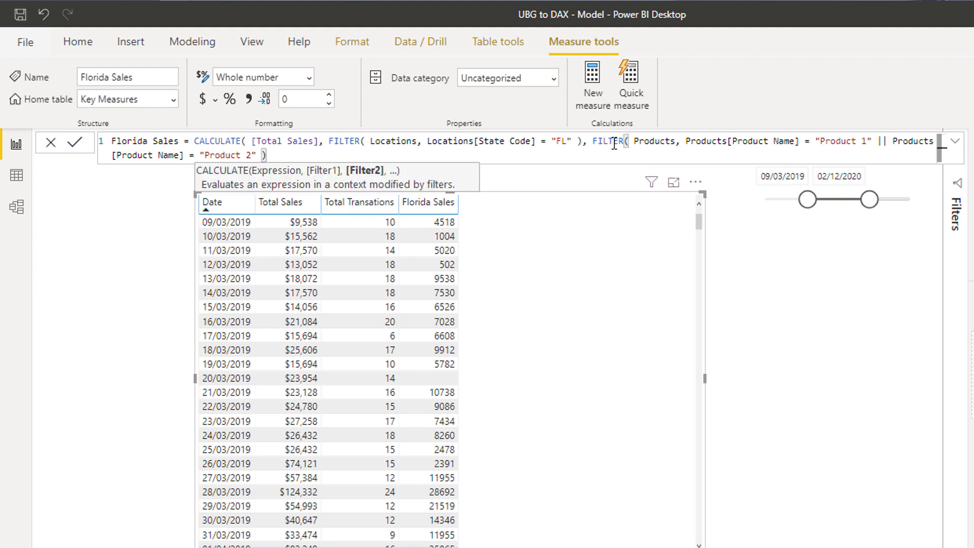
type(" )")
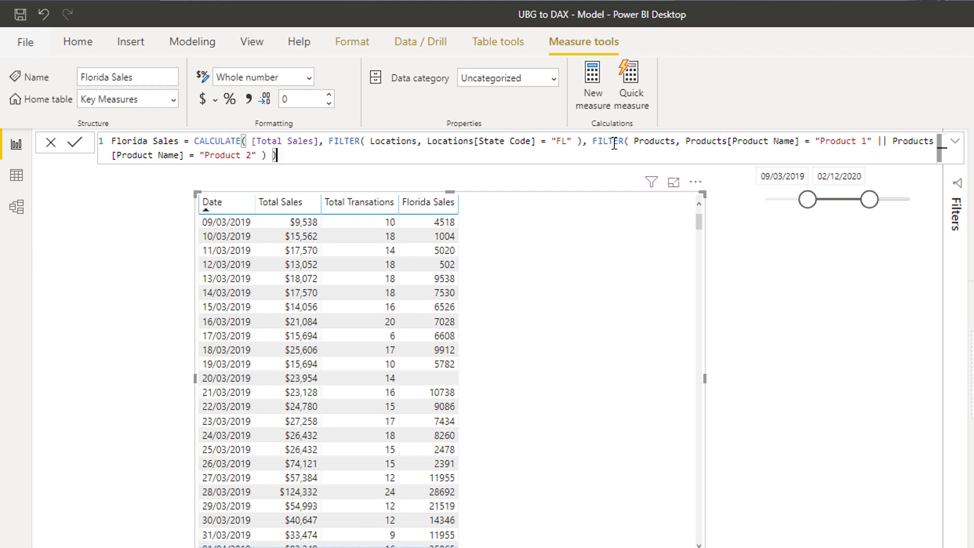
key("Return")
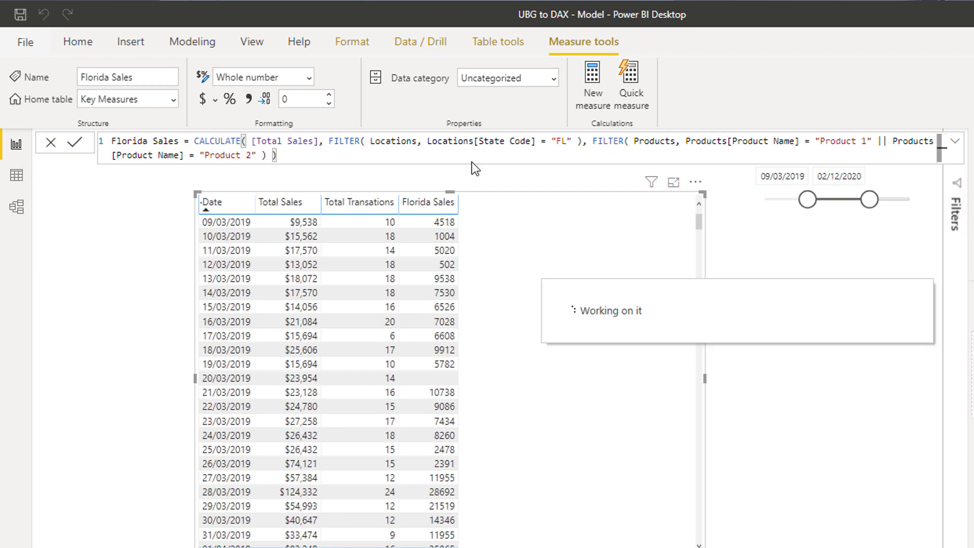
Rename the Florida Sales measure to "Florida Sales of Product 1 or 2" in its formula and commit it
left_click(182, 142)
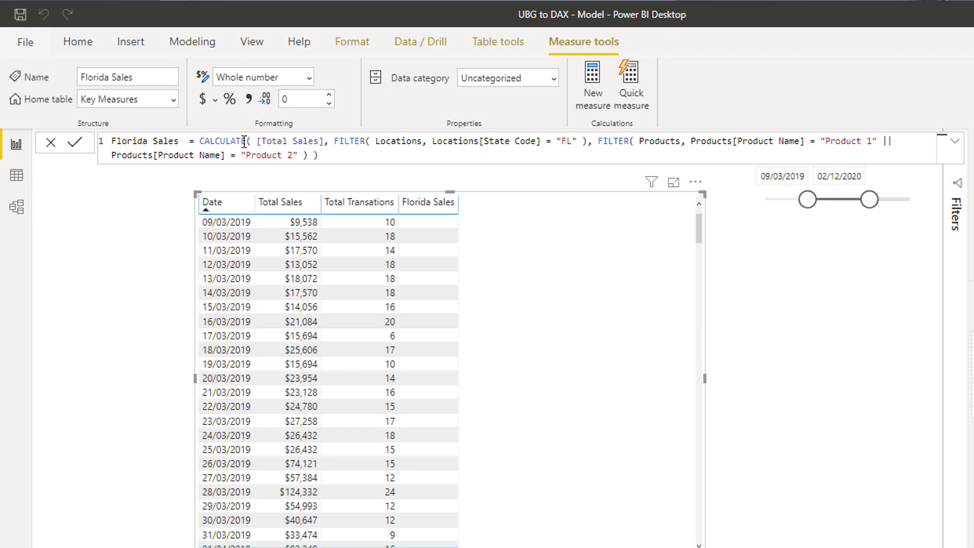
type("of Produ")
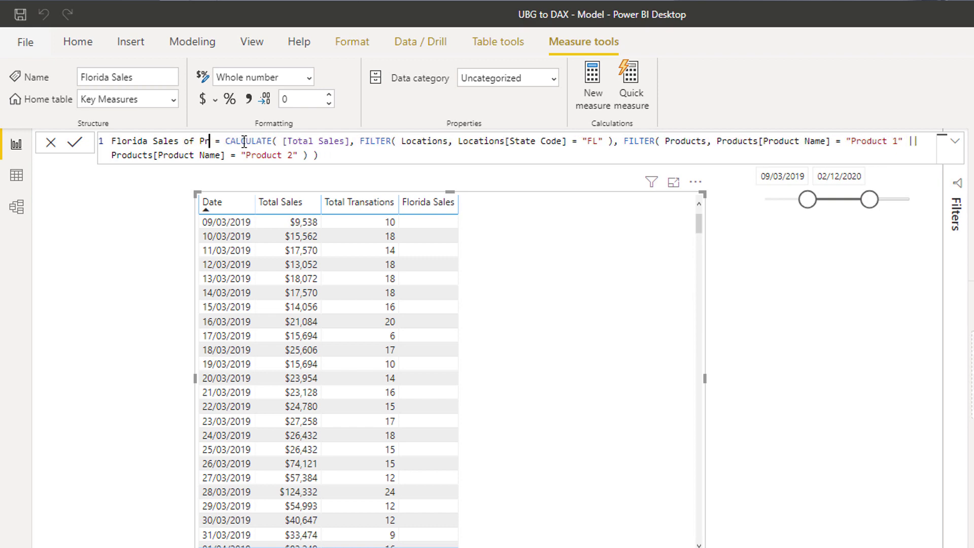
type("ct 1 or ")
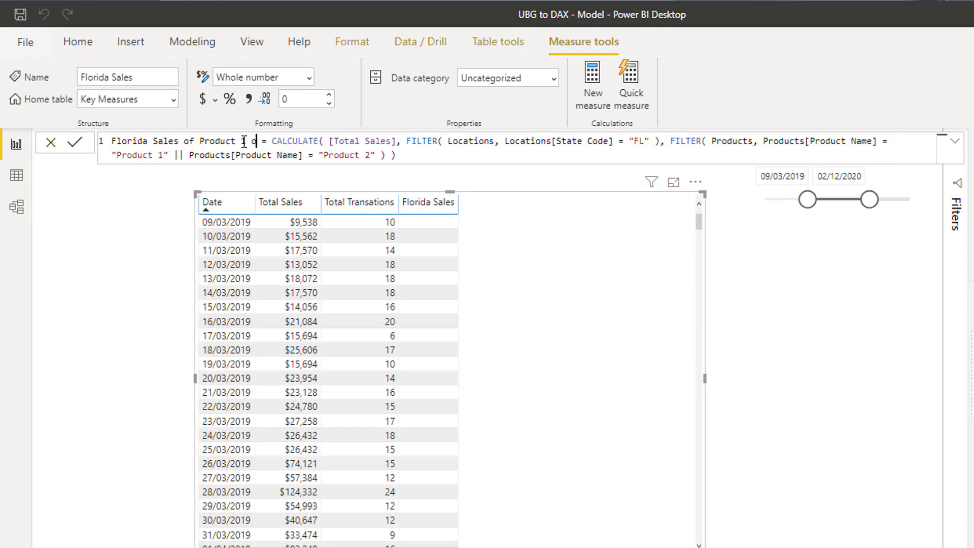
type("2")
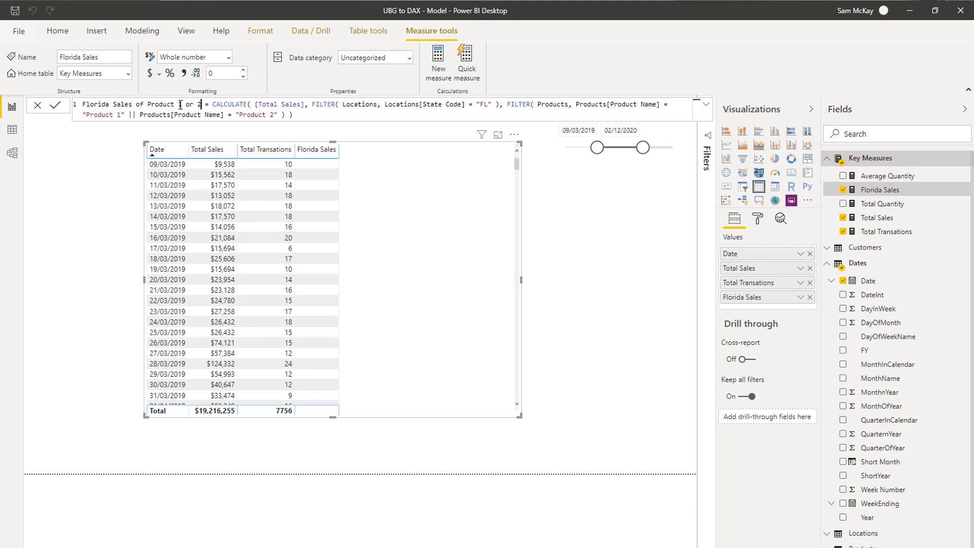
key("Return")
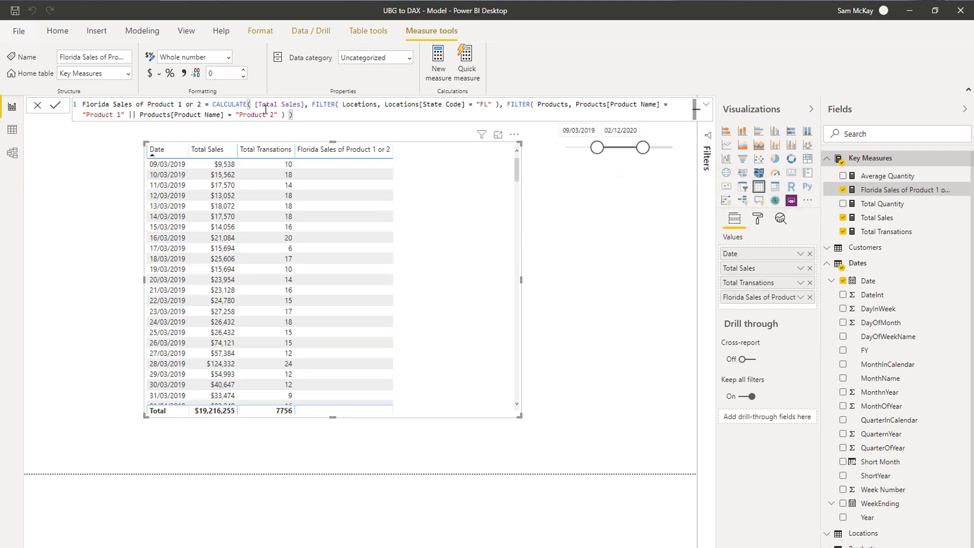
Look through the Florida Sales of Product 1 or 2 column and move the date slicer's start to 08/10/2018
scroll(360, 201, "down", 5)
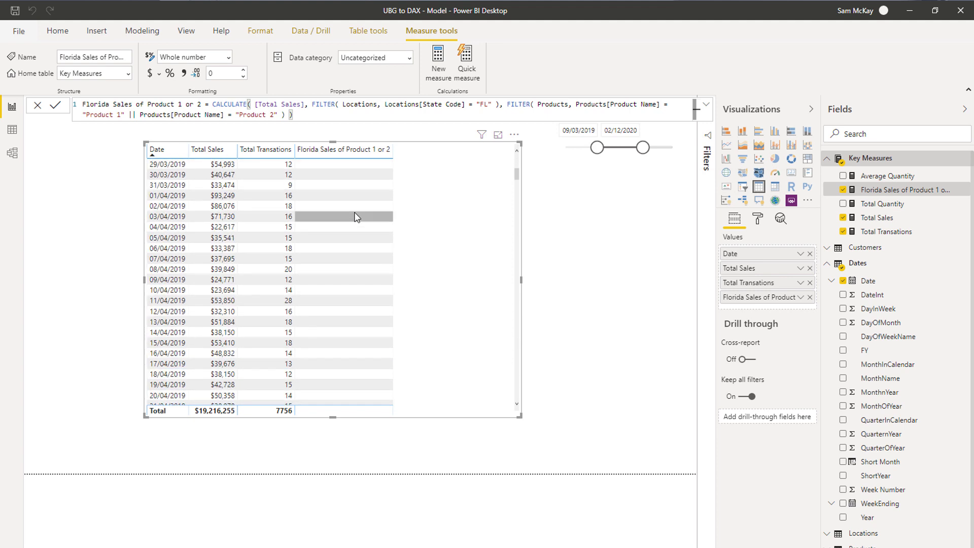
scroll(368, 277, "down", 14)
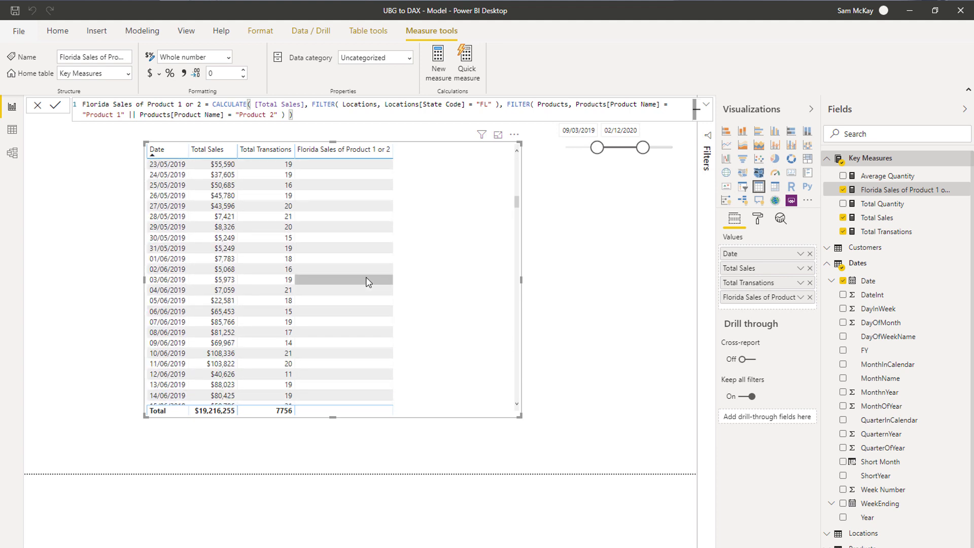
scroll(347, 218, "up", 16)
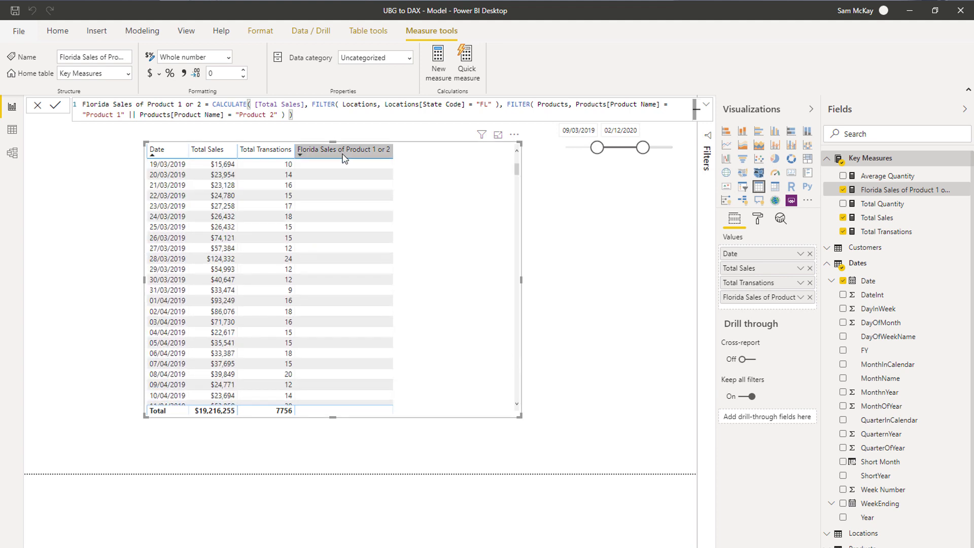
scroll(345, 154, "up", 3)
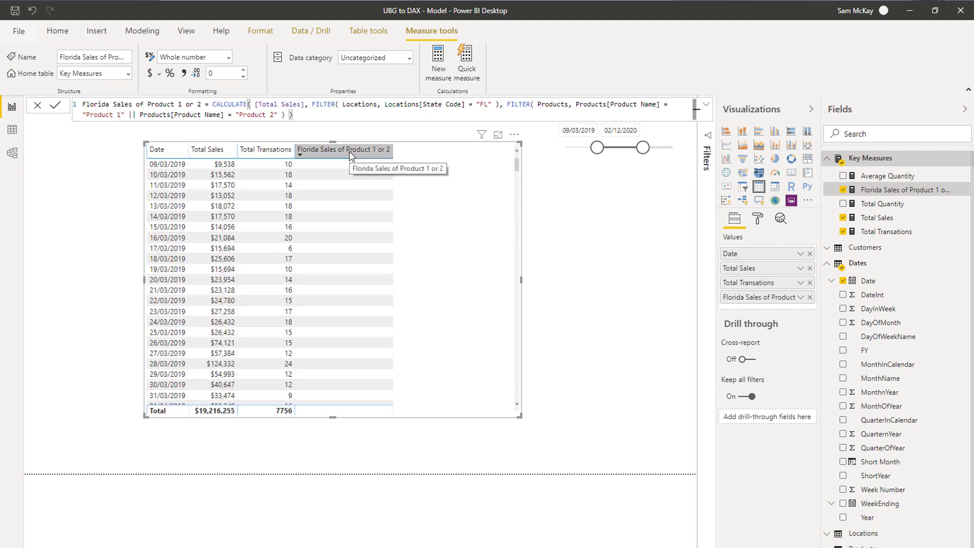
left_click_drag(597, 147, 585, 151)
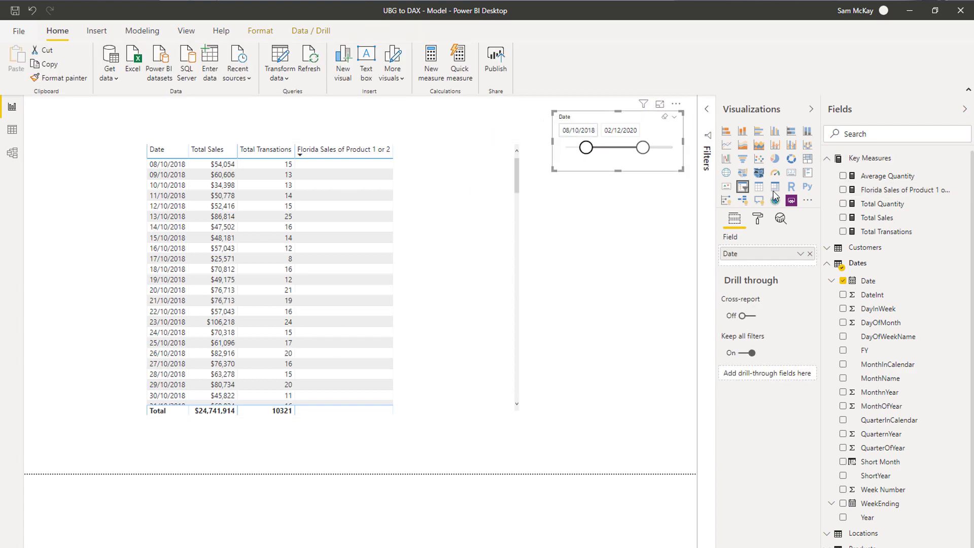
Change the measure's product filter to "Product 2" or "Product 3" and commit the formula
left_click(880, 191)
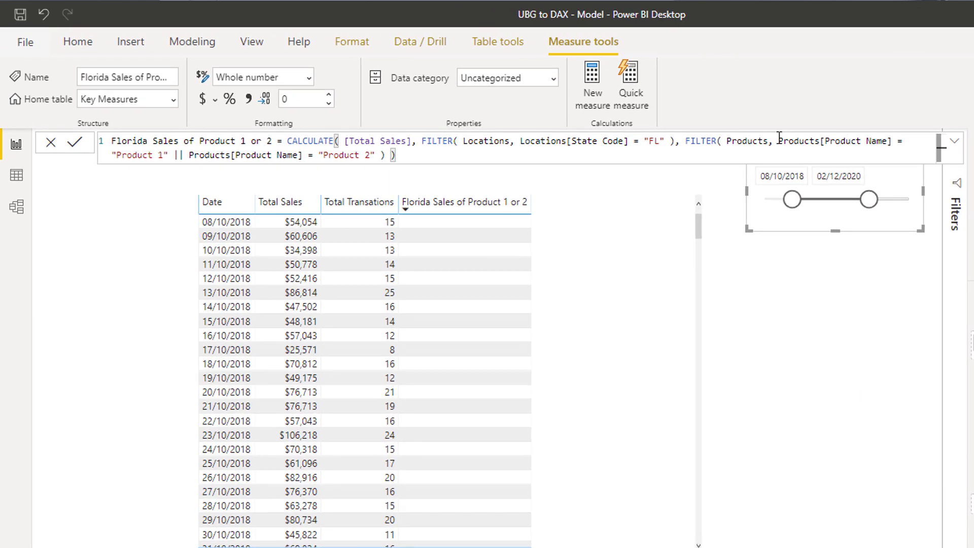
left_click(164, 155)
key("BackSpace")
type("2")
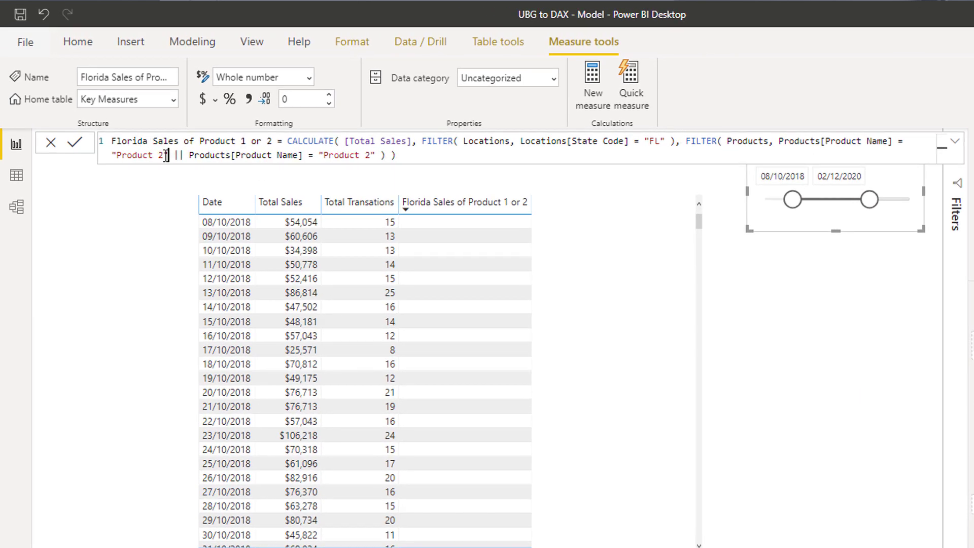
key("Right")
key("Right")
key("Right")
key("Right")
key("Right")
key("Right")
key("Right")
key("Right")
key("Right")
key("Right")
key("Right")
key("Right")
key("Right")
key("Right")
key("Right")
key("Right")
key("Right")
key("Right")
key("Right")
key("Right")
key("Right")
key("Right")
key("Right")
key("Right")
key("Right")
key("BackSpace")
type("3")
key("Return")
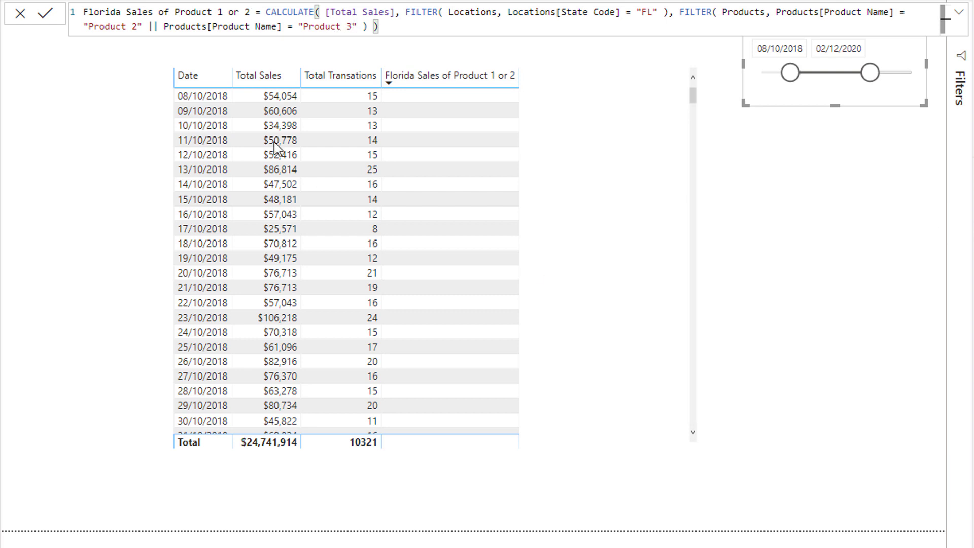
Replace the second product in the measure's filter with "Product 5" and commit the formula
left_click(353, 26)
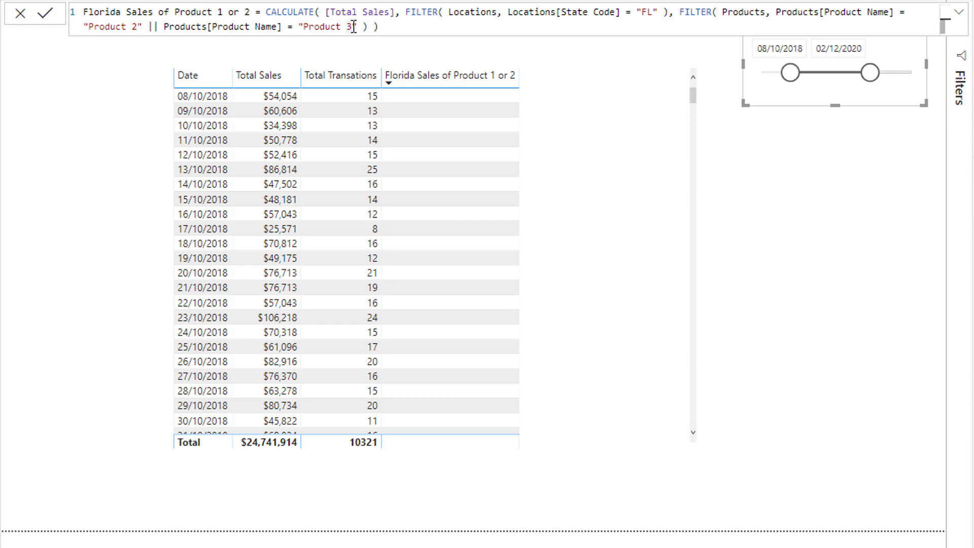
key("BackSpace")
type("5")
key("Return")
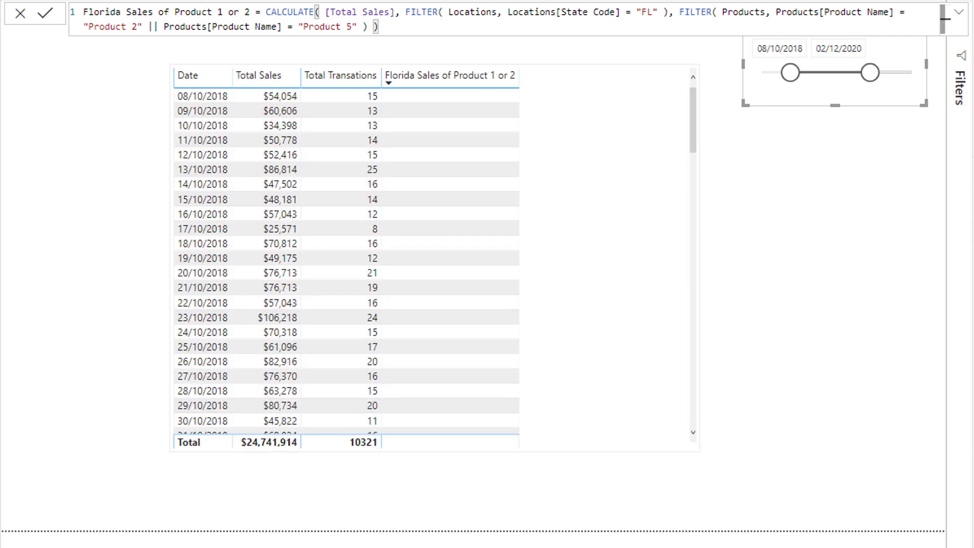
Move the date slicer's start to 25/01/2018 and sort the sales table by Date in ascending order
left_click_drag(790, 73, 801, 73)
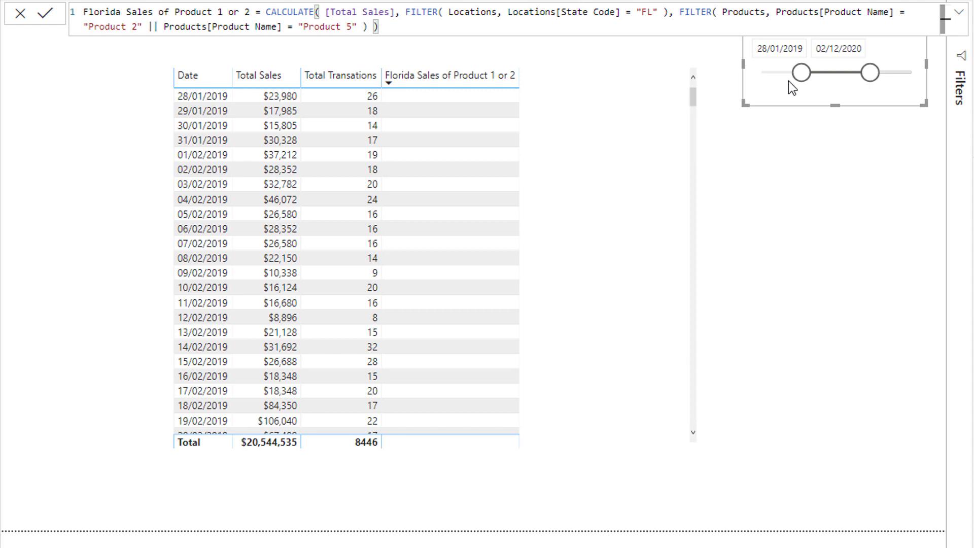
left_click_drag(801, 74, 764, 74)
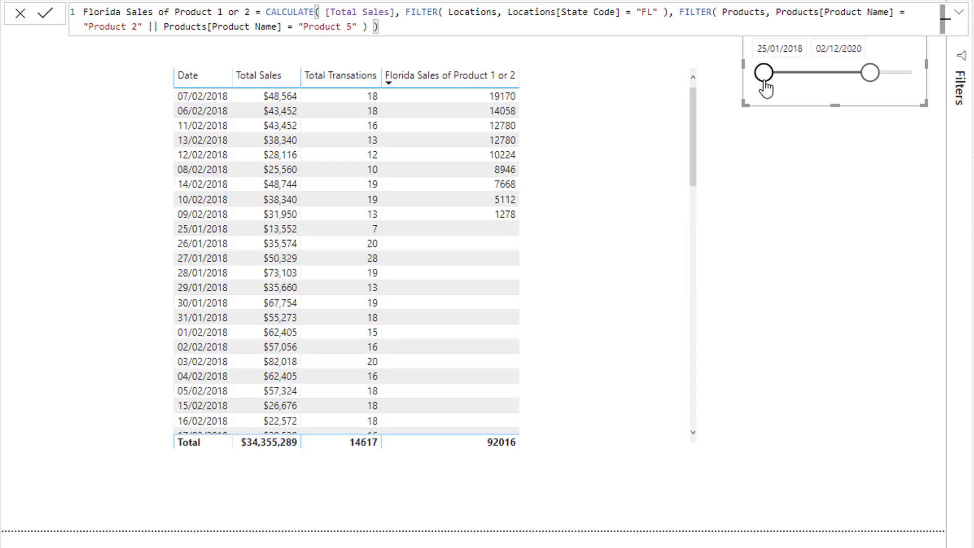
left_click(192, 81)
left_click(192, 81)
scroll(505, 211, "down", 5)
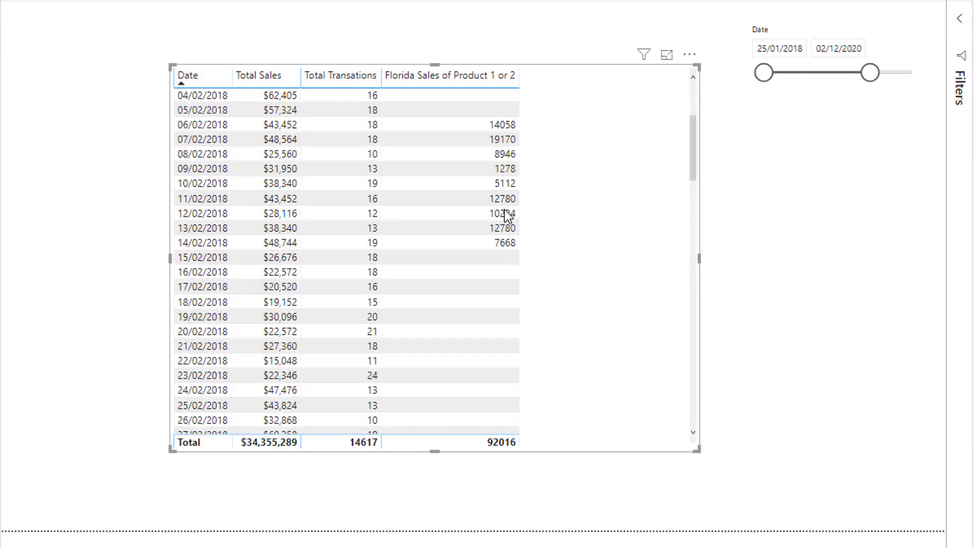
scroll(507, 215, "up", 5)
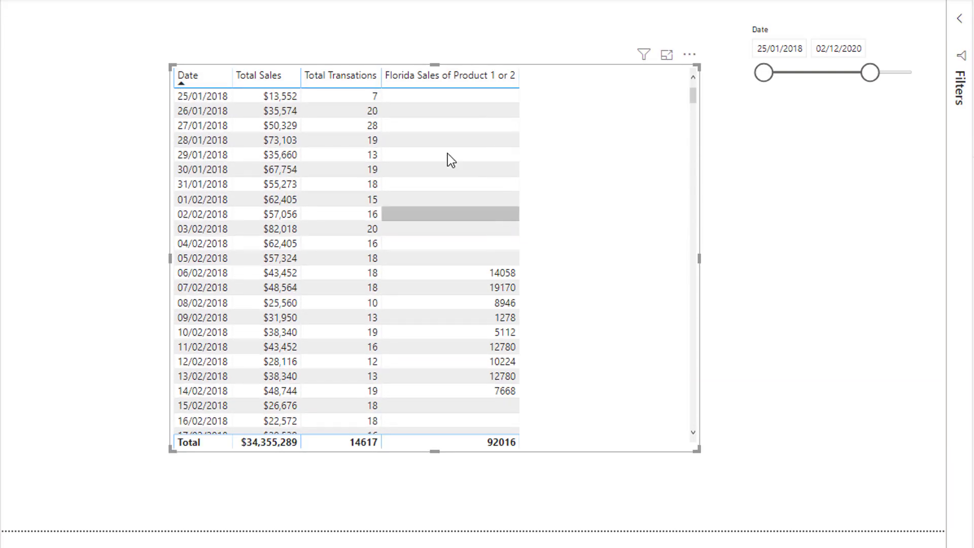
scroll(525, 182, "down", 2)
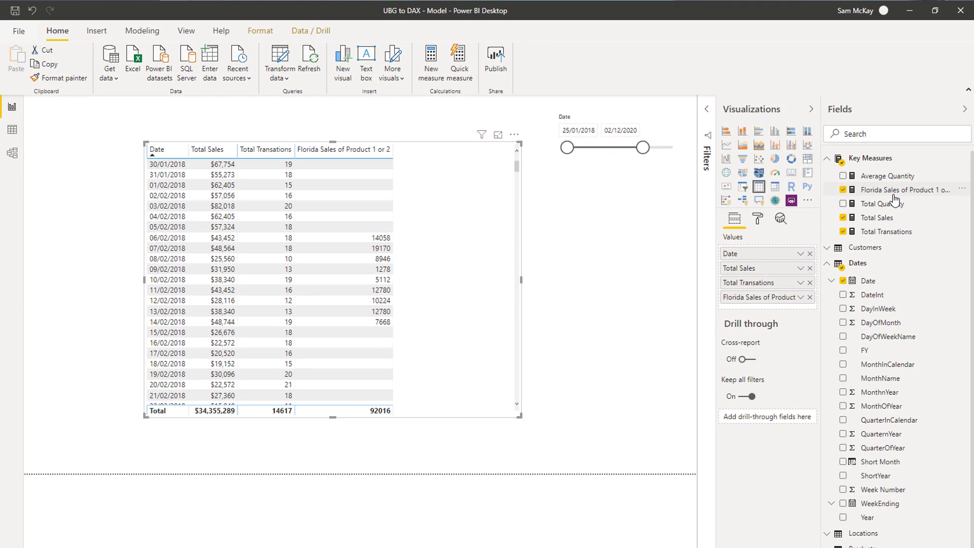
Rename the measure to "Florida Sales of Product 2 or 5" in its formula and commit it
left_click(893, 190)
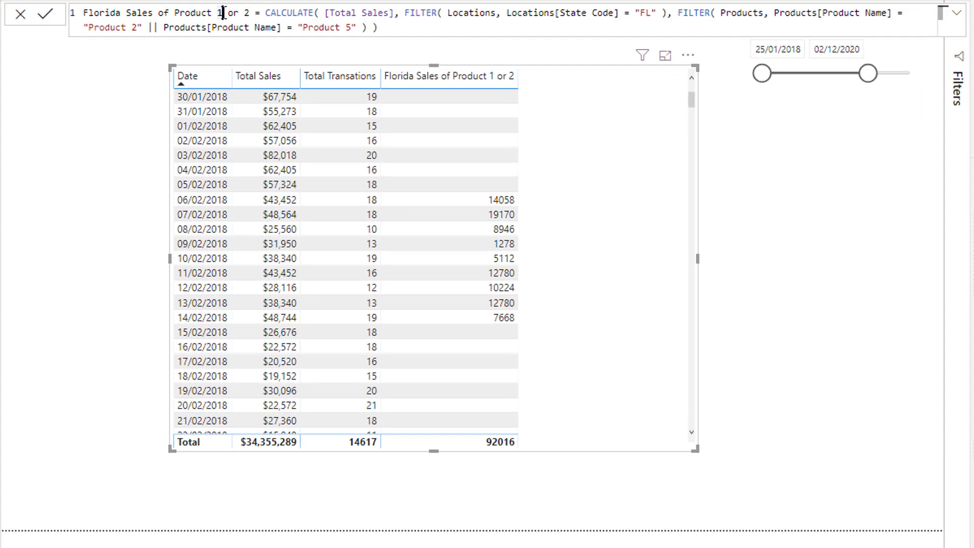
left_click(185, 104)
key("BackSpace")
key("BackSpace")
type("2")
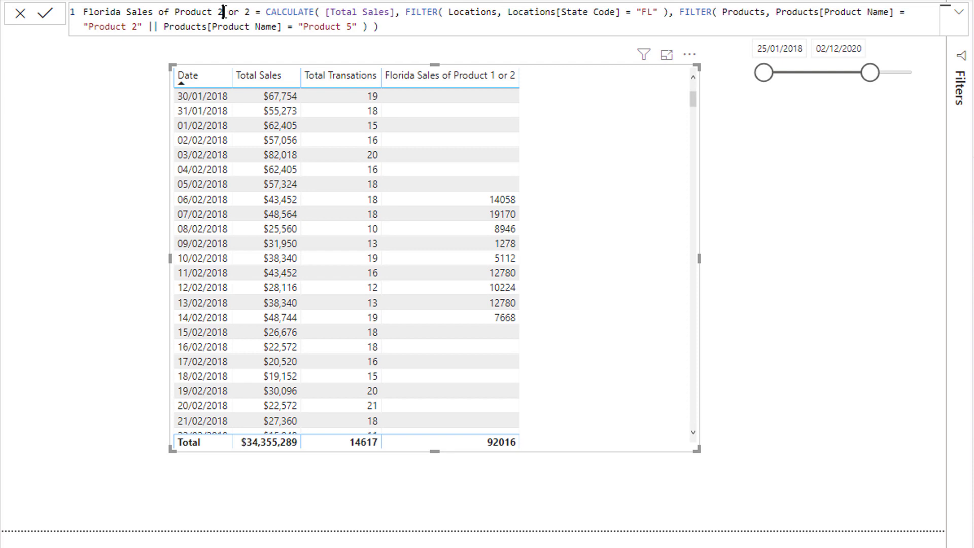
key("Right")
key("Right")
key("Right")
key("Right")
key("BackSpace")
type("5")
key("Return")
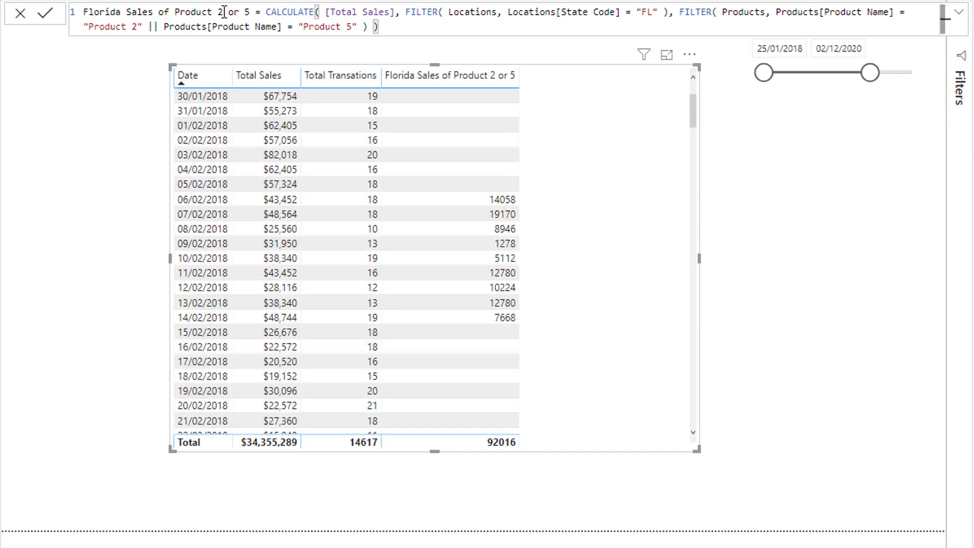
Break the formula into separate lines for CALCULATE and each FILTER, indenting the two FILTER lines
left_click(271, 11)
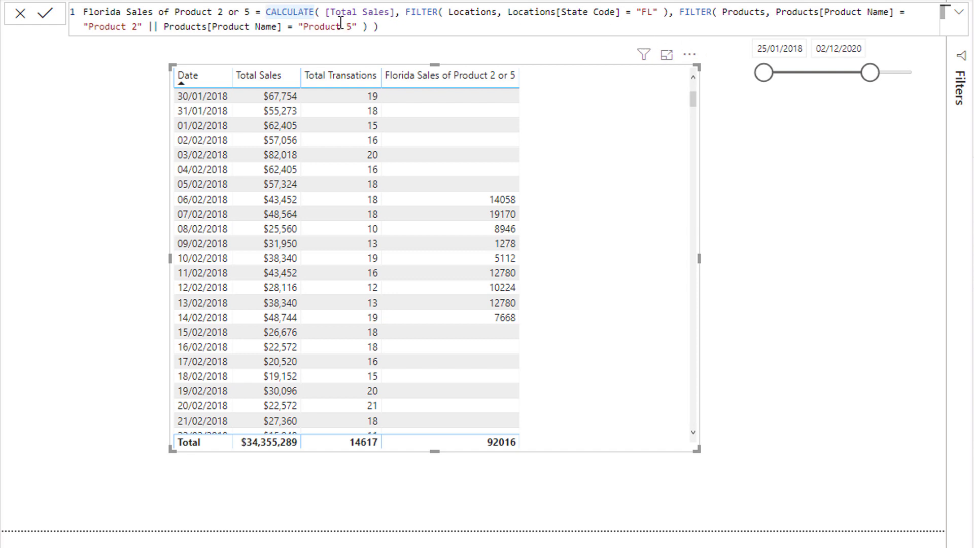
key("shift+Return")
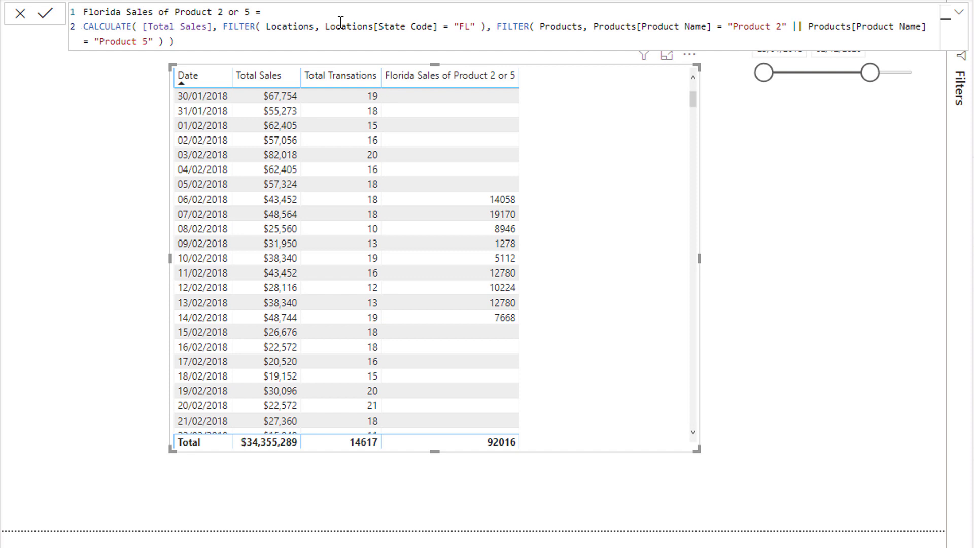
left_click(223, 26)
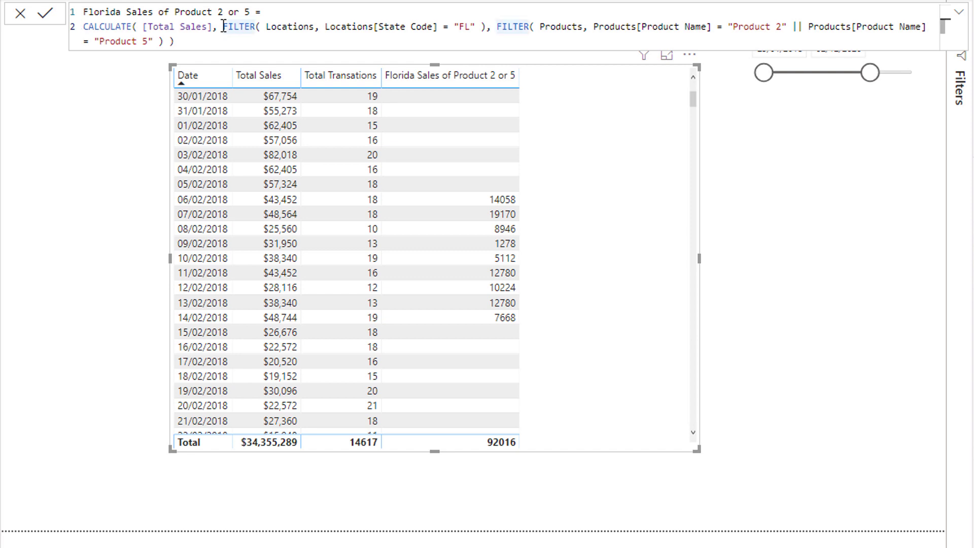
key("shift+Return")
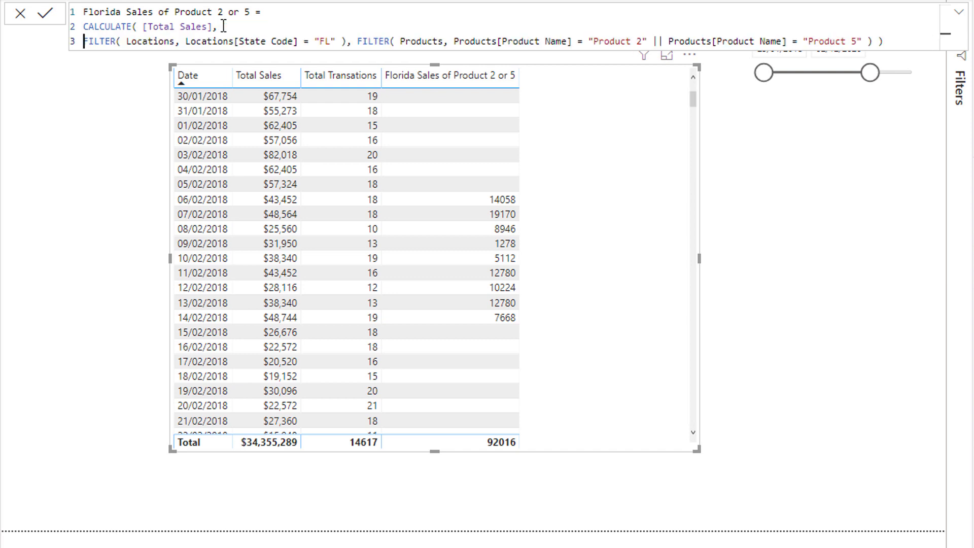
key("Tab")
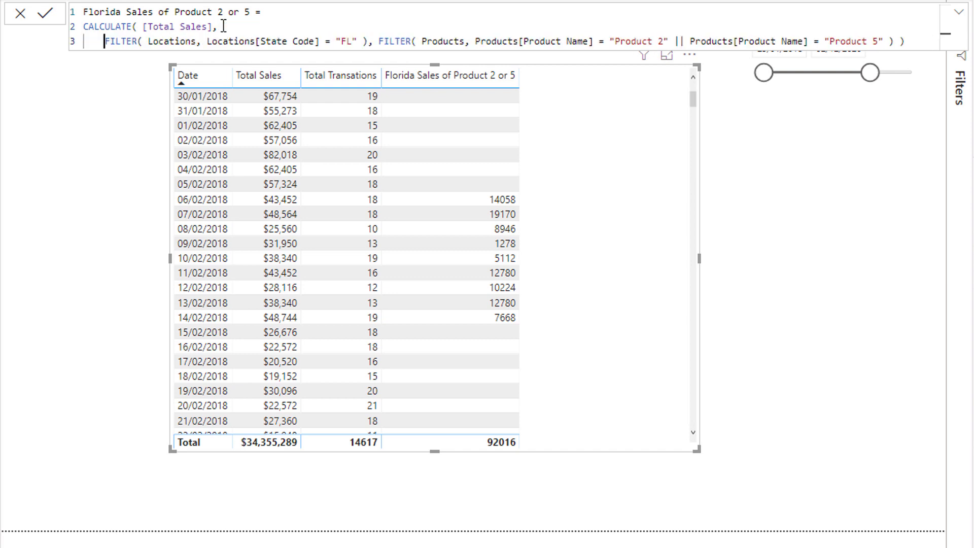
left_click(378, 41)
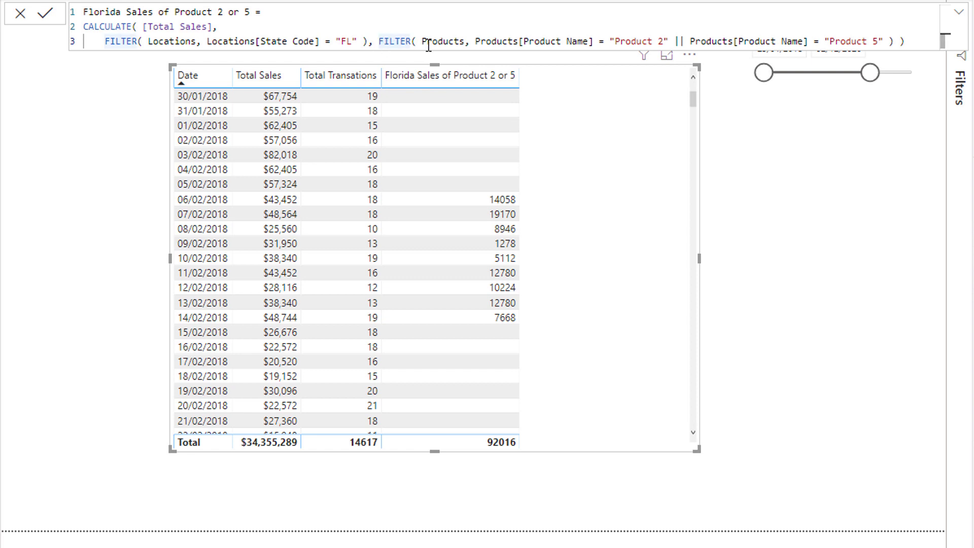
key("shift+Return")
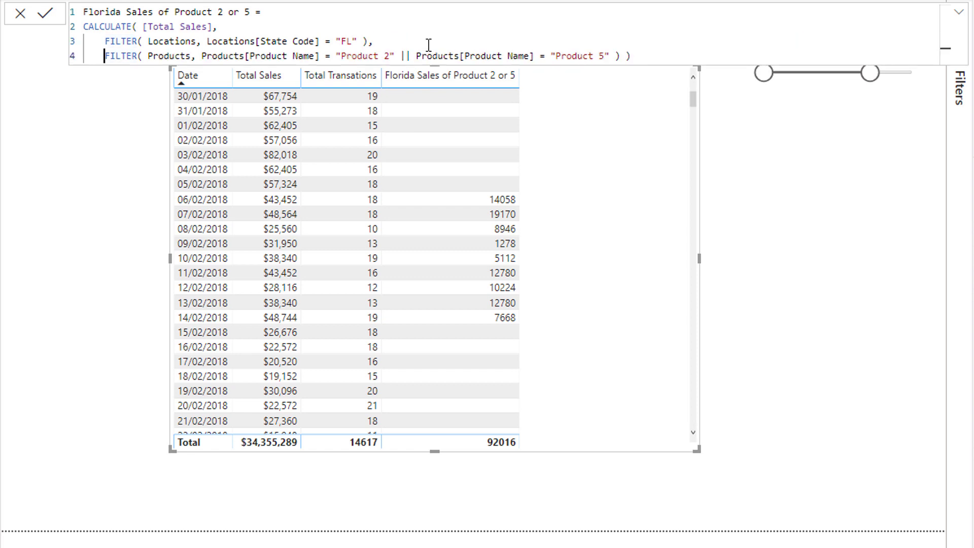
key("Tab")
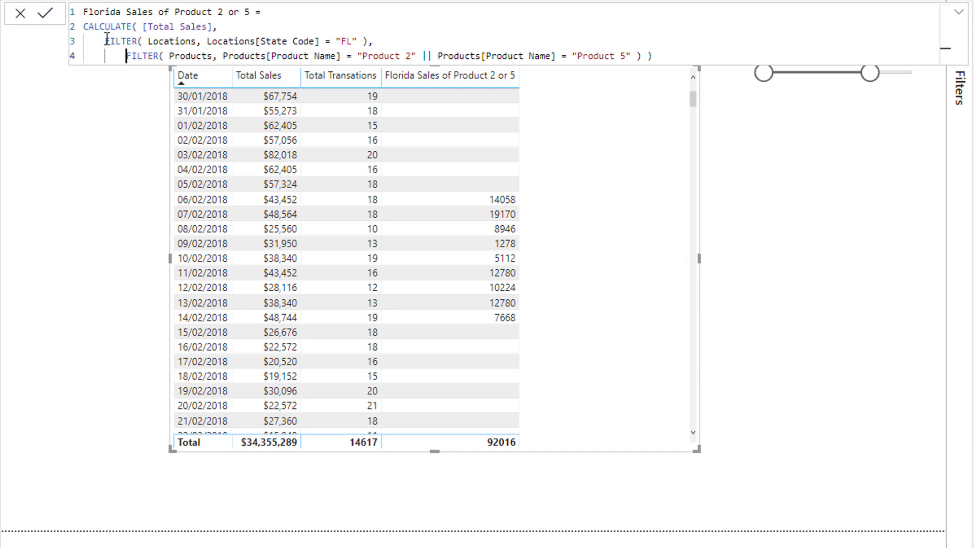
Insert blank lines above CALCULATE and start a variable declaration there reading VAR FloridaLocation =
left_click(287, 14)
key("Return")
key("Return")
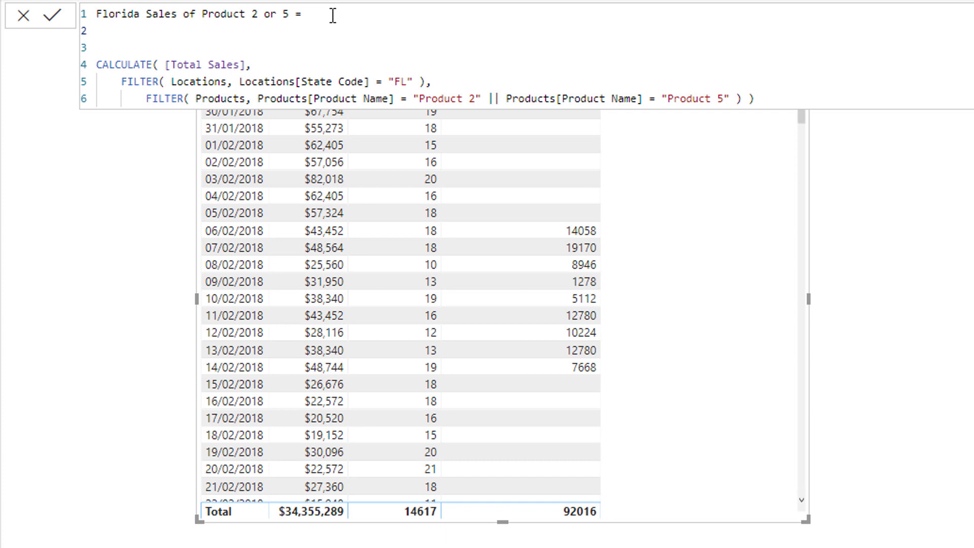
type("VAR")
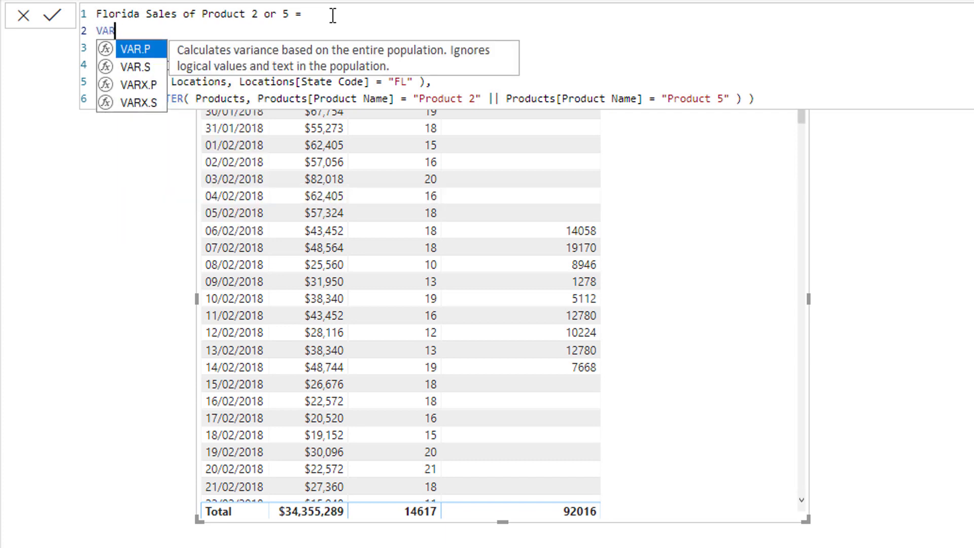
key("Escape")
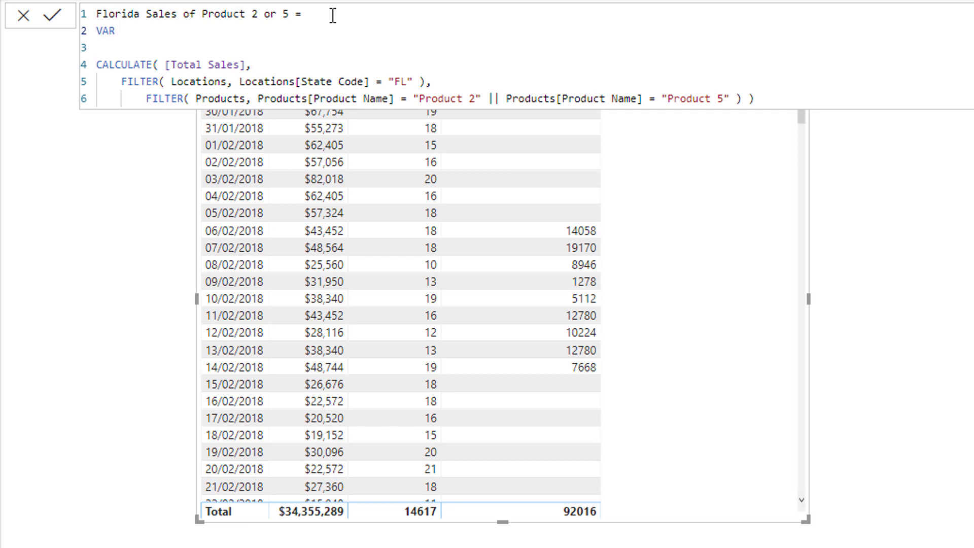
type("Locatio")
key("BackSpace")
key("BackSpace")
key("BackSpace")
key("BackSpace")
key("BackSpace")
key("BackSpace")
key("BackSpace")
type("FloridaLocation =")
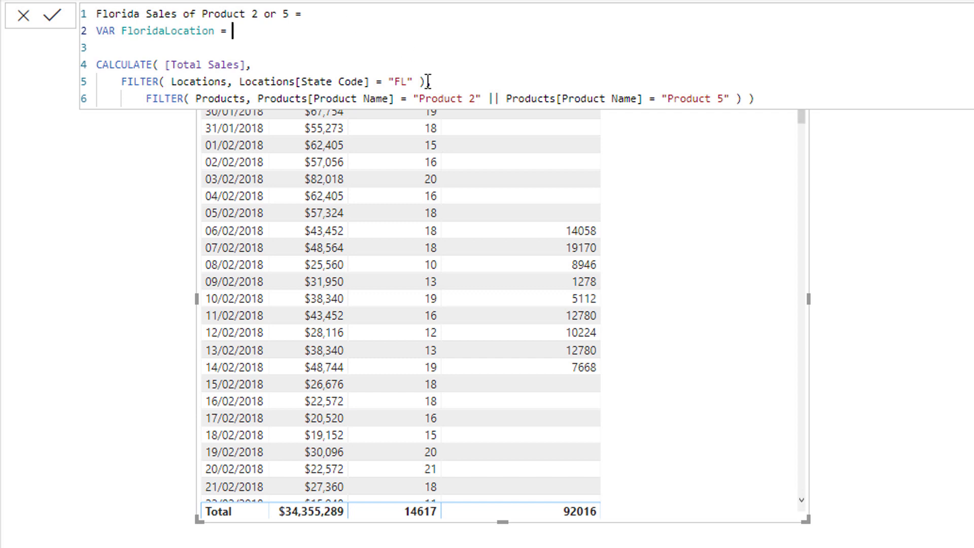
Copy the FILTER expression on Locations for state code "FL" from CALCULATE into the FloridaLocation variable as its definition
left_click_drag(425, 81, 120, 80)
key("ctrl+c")
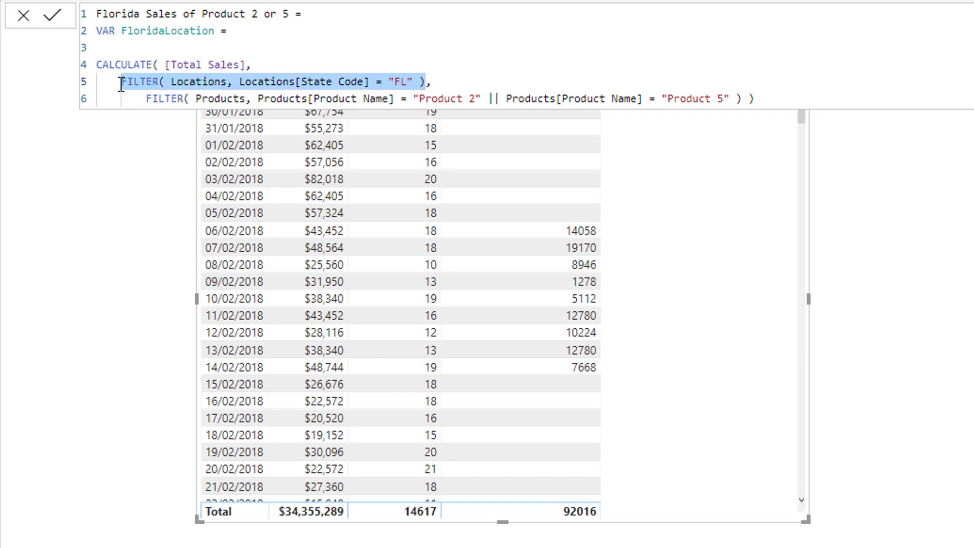
left_click(282, 26)
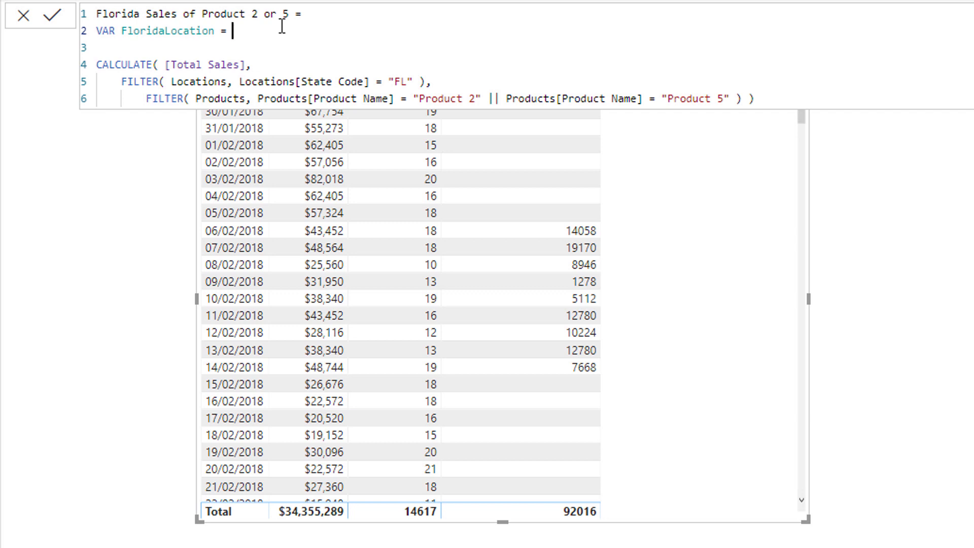
key("ctrl+v")
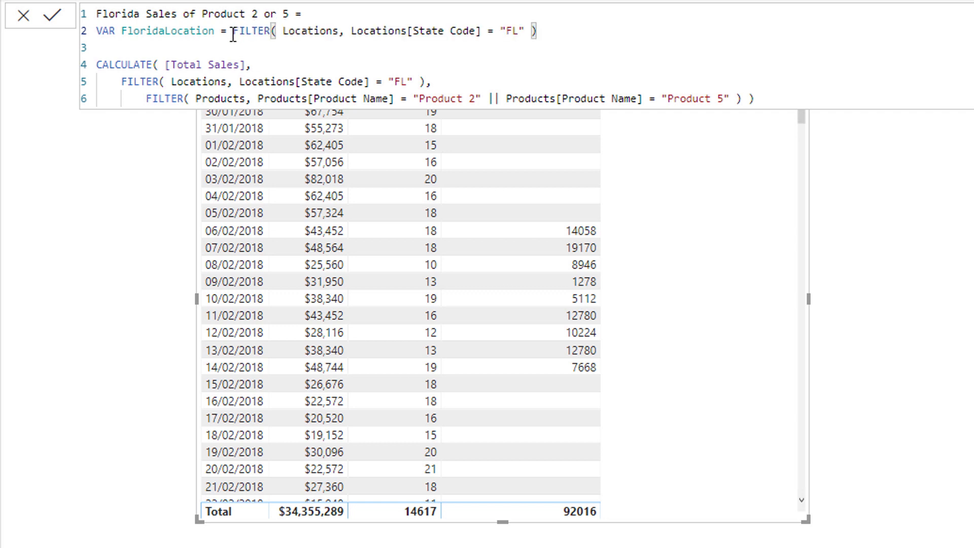
left_click_drag(233, 31, 282, 32)
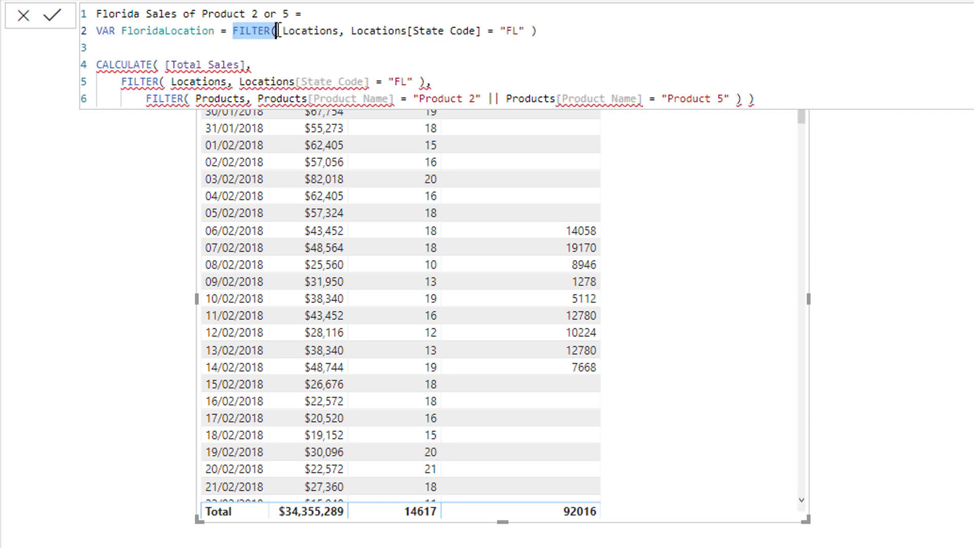
Add blank lines below the FloridaLocation variable and a RETURN line directly above CALCULATE
left_click(628, 29)
key("Return")
key("Return")
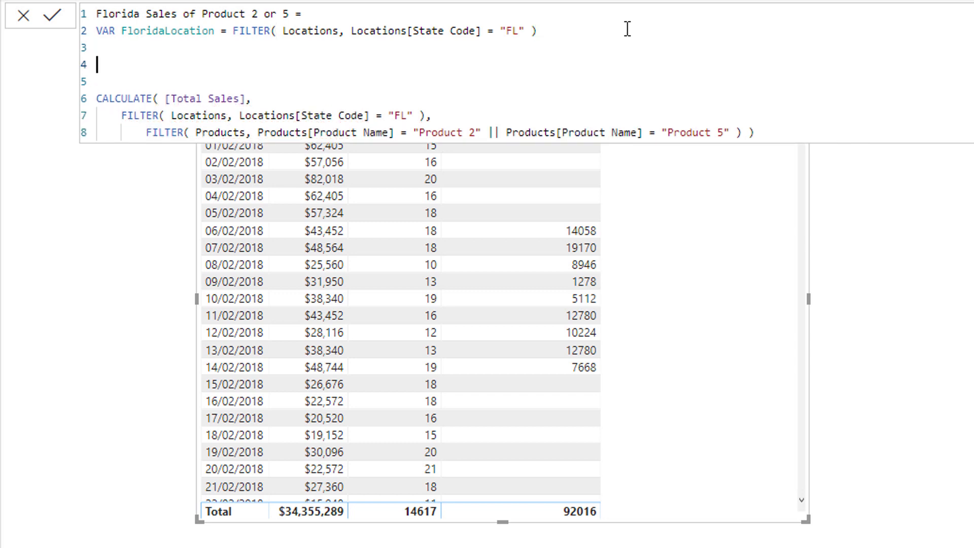
key("Down")
type("RETURN")
left_click(236, 59)
Replace the Locations FILTER inside CALCULATE with the FloridaLocation variable
left_click(424, 116)
left_click_drag(425, 116, 122, 122)
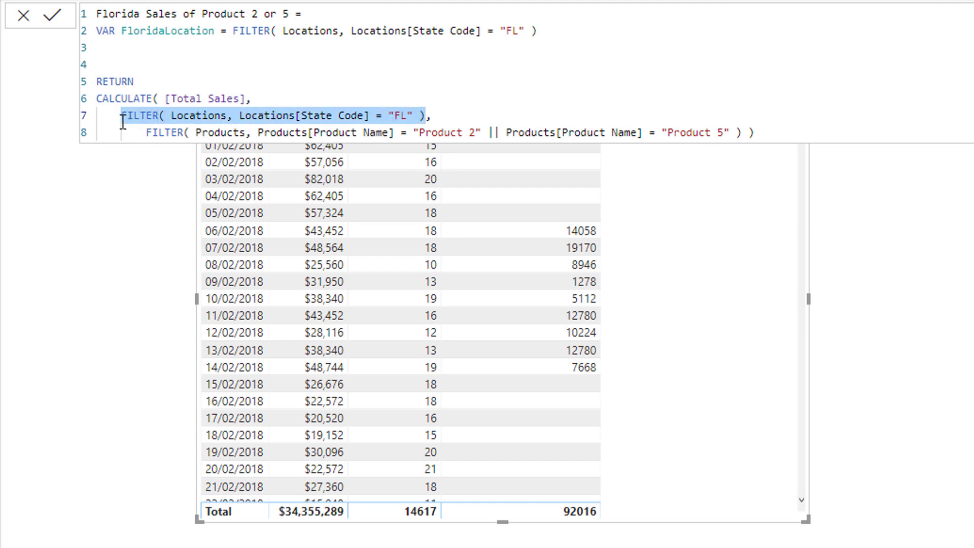
type("Flo,")
key("Down")
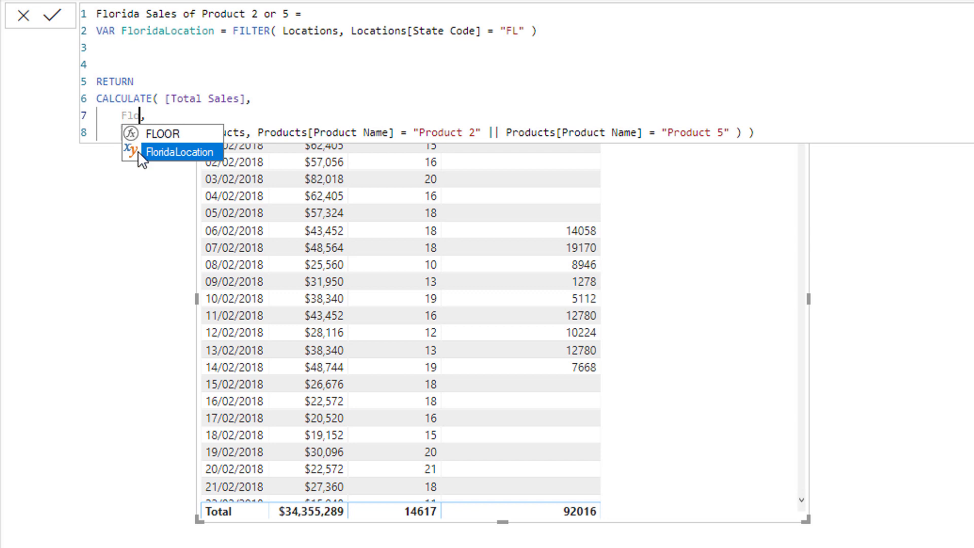
left_click(174, 151)
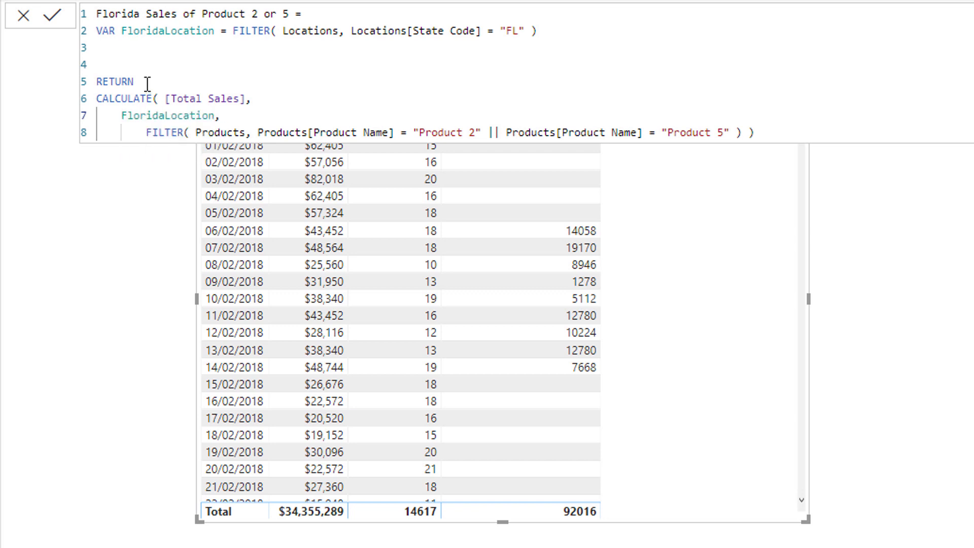
Declare a second variable ProductSelection below FloridaLocation, defined by a copy of the Products FILTER for "Product 2" or "Product 5"
left_click(551, 48)
type("VAR Product")
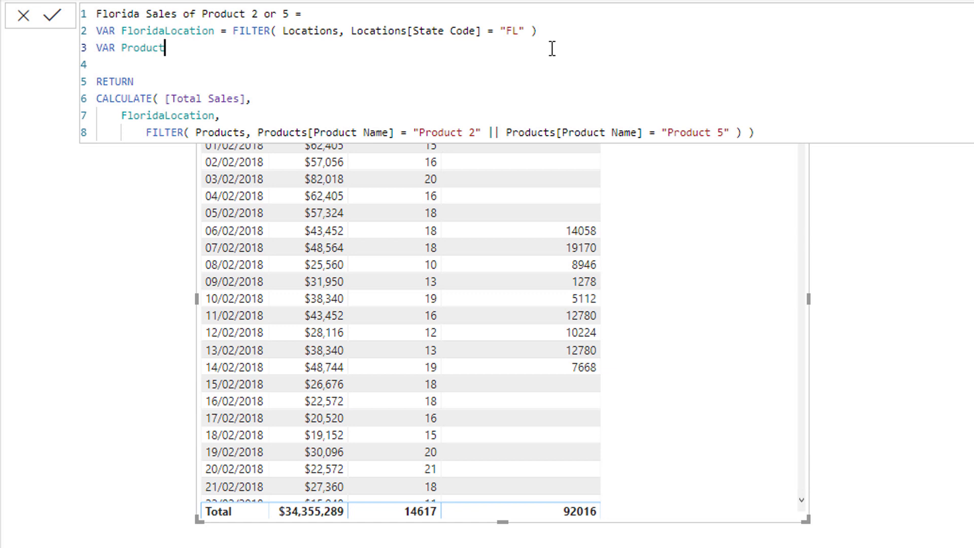
type("Selection =")
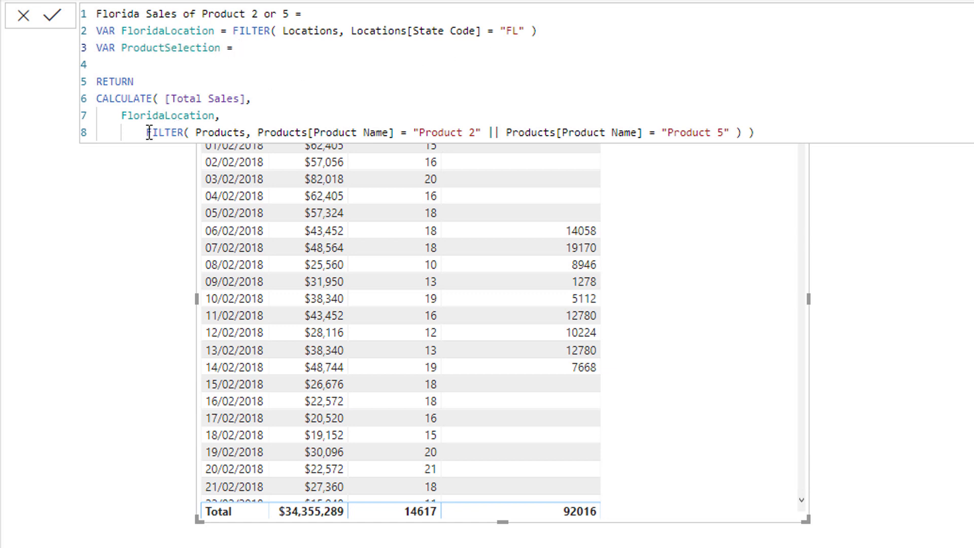
left_click_drag(148, 132, 742, 131)
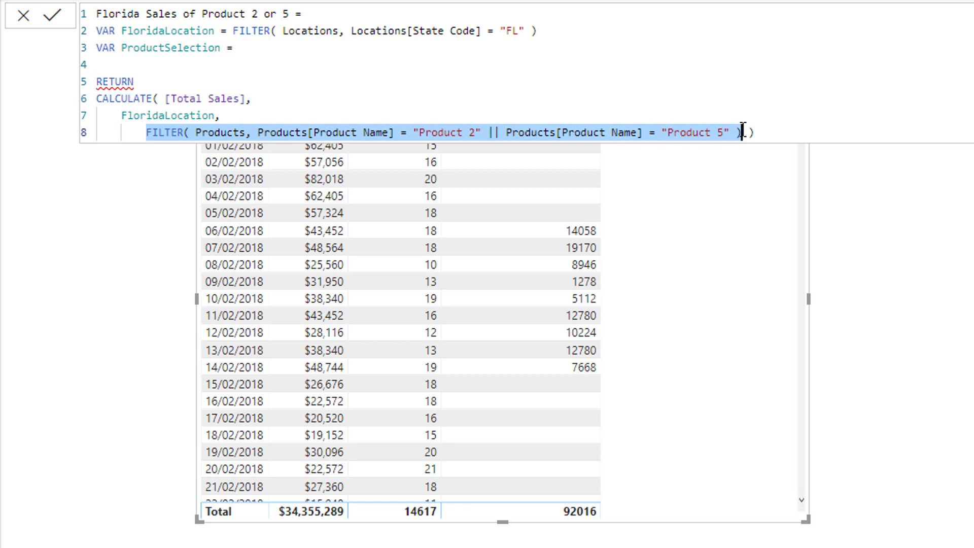
key("ctrl+c")
left_click(337, 48)
key("ctrl+v")
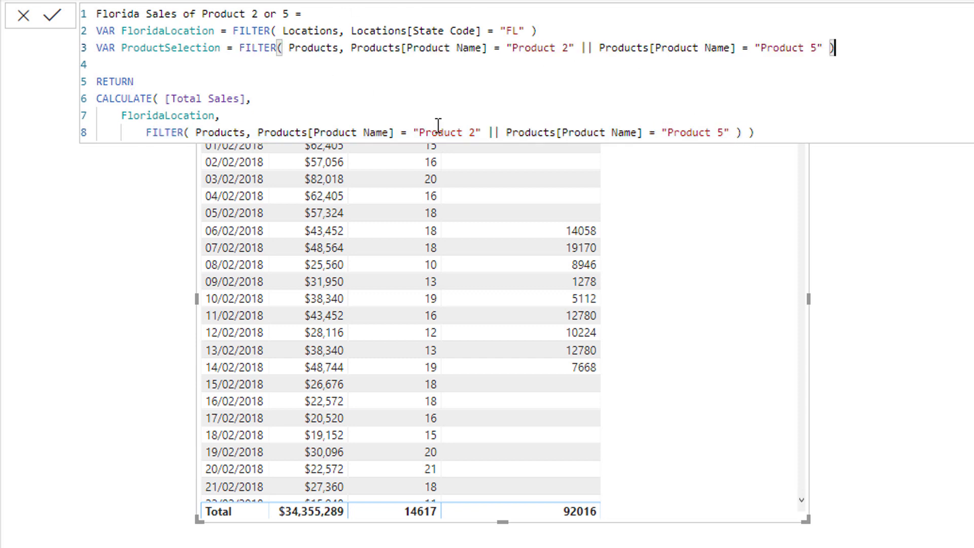
Replace the Products FILTER inside CALCULATE with the ProductSelection variable, keeping CALCULATE's closing parenthesis
left_click_drag(755, 132, 742, 132)
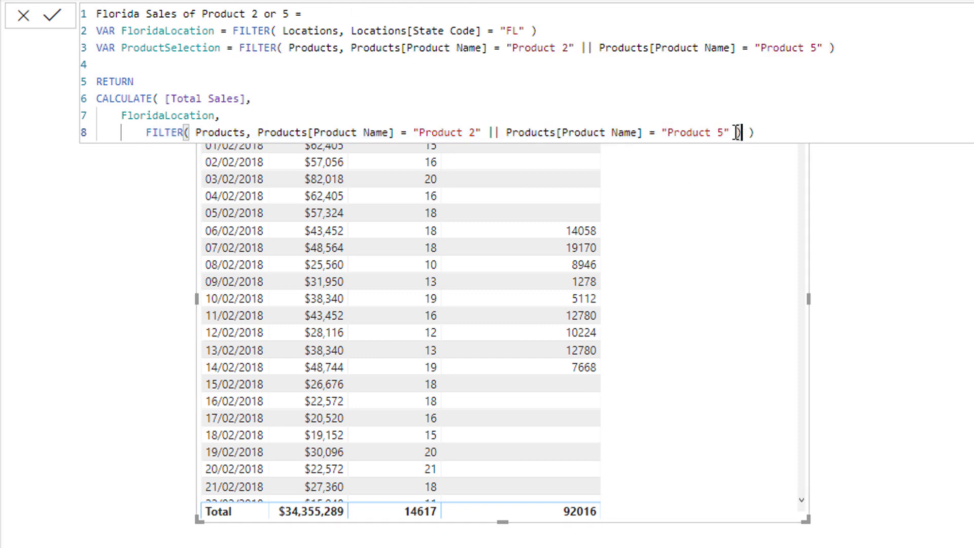
left_click(147, 132, "shift")
key("BackSpace")
type("Pro")
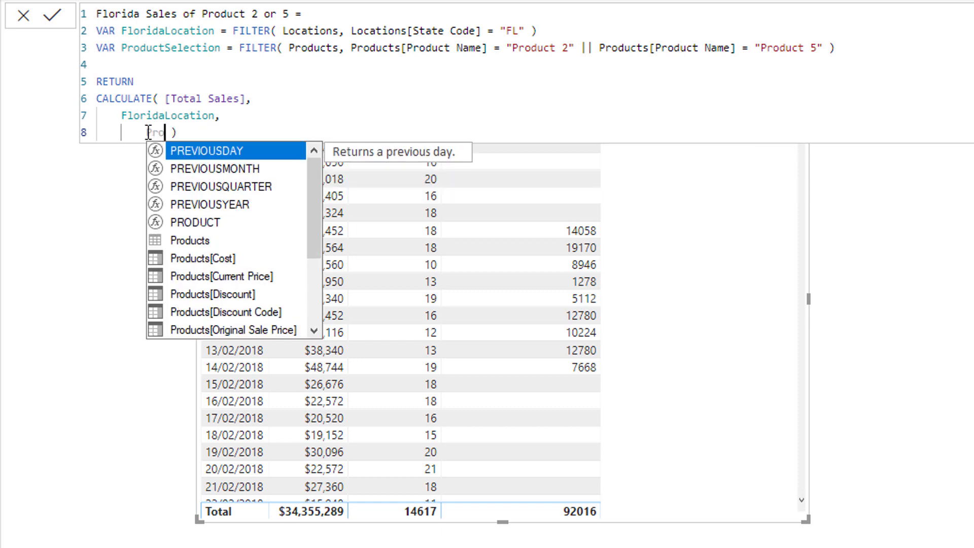
type("du")
key("Down")
key("Down")
key("Down")
key("Down")
key("Down")
key("Down")
key("Down")
key("Down")
key("Down")
key("Down")
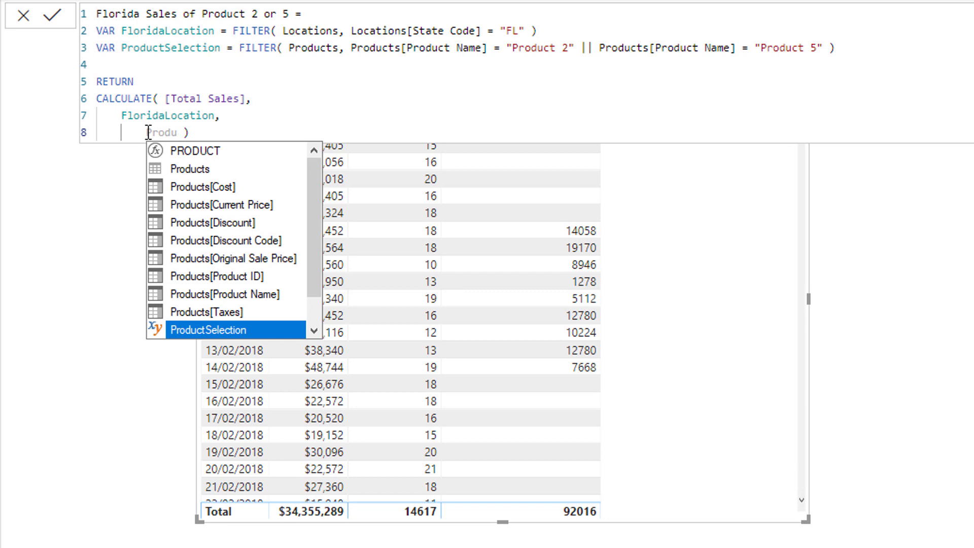
key("Tab")
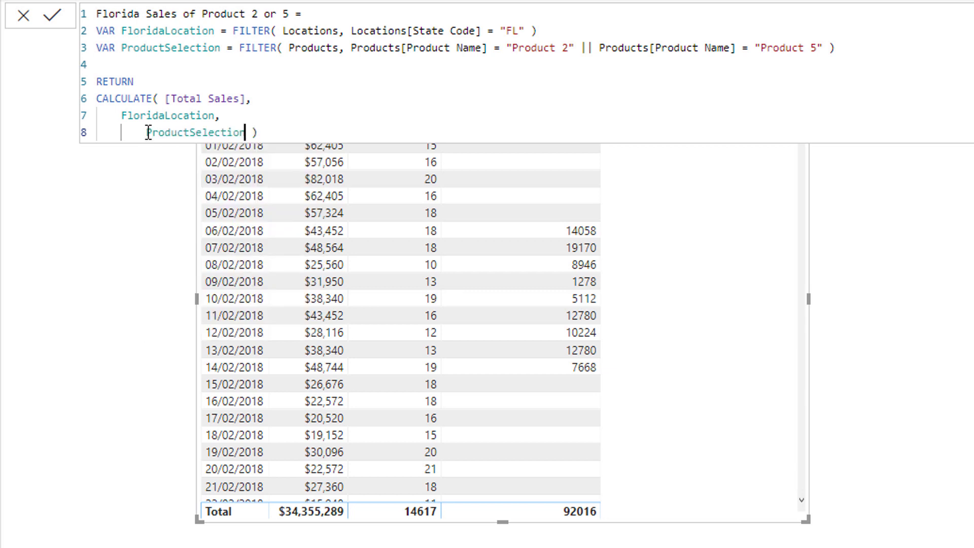
left_click_drag(264, 133, 91, 103)
left_click(269, 80)
Add the comment "//this measure calculate florida sales for different products" below the formula, separated by a blank line
left_click(352, 130)
key("Return")
key("Return")
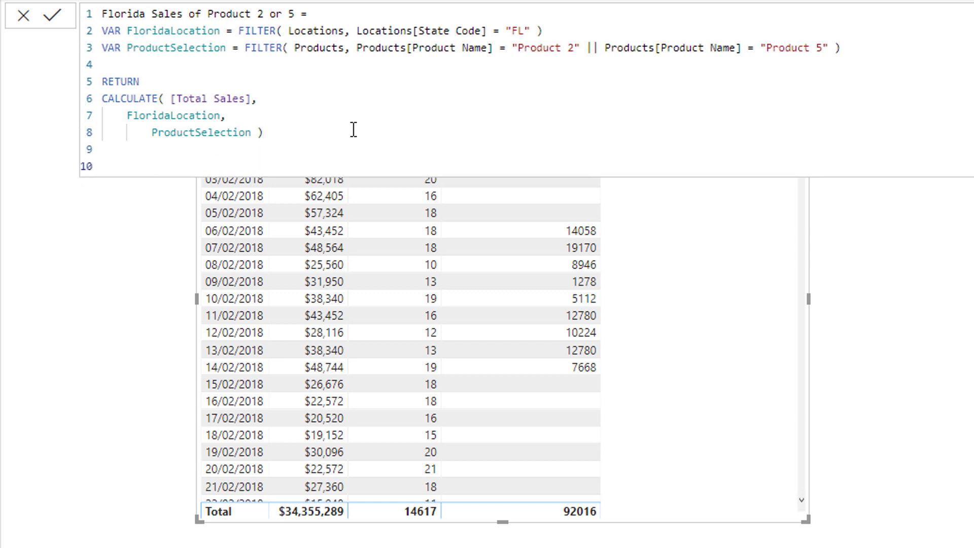
key("BackSpace")
key("BackSpace")
type("//this measure calcua")
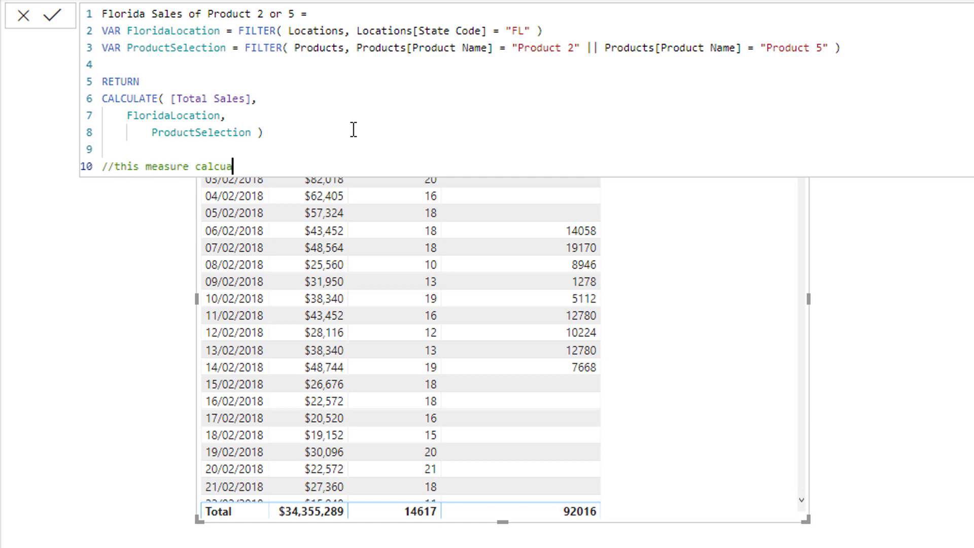
key("BackSpace")
type("late florida sales f")
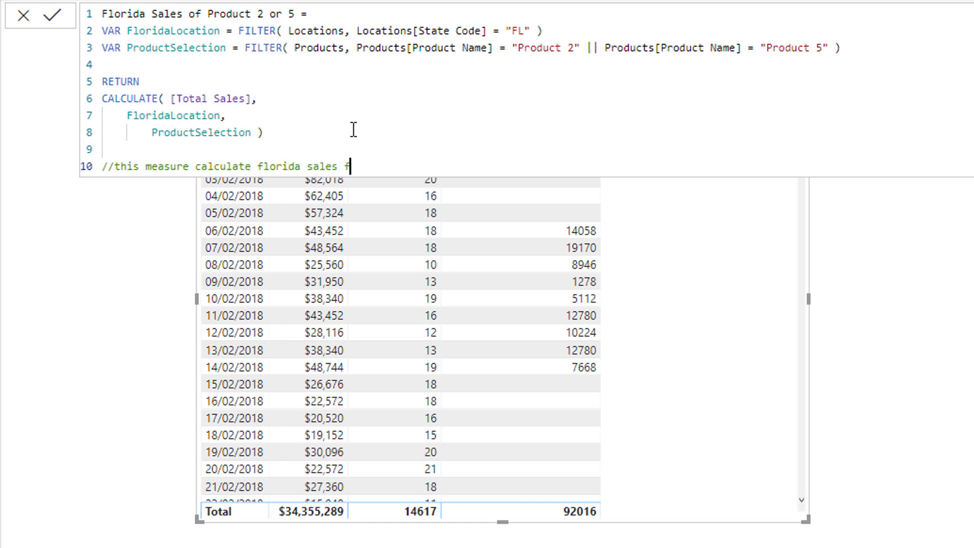
type("or different product")
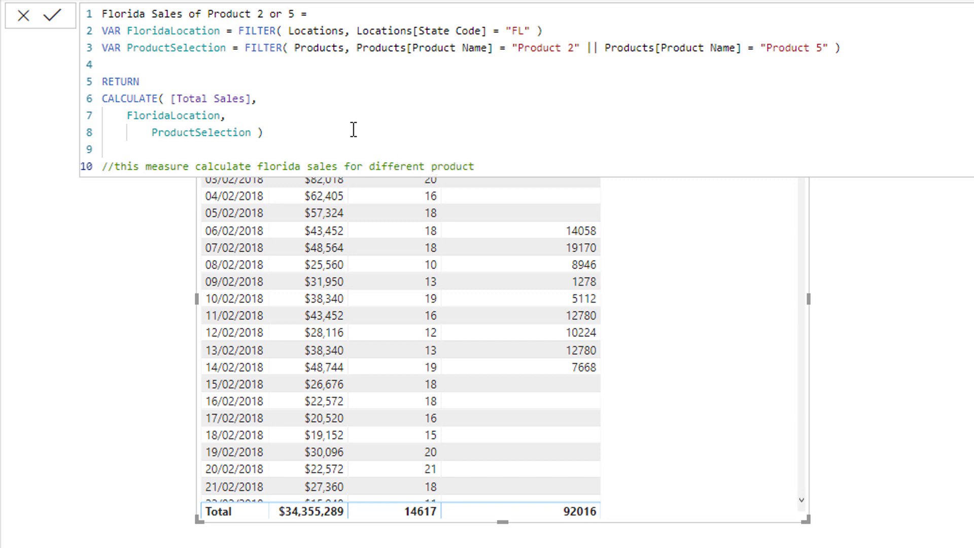
type("s")
Append "//comment" to the end of the FloridaLocation variable line and commit the formula
left_click(638, 29)
type("//comment")
left_click(643, 98)
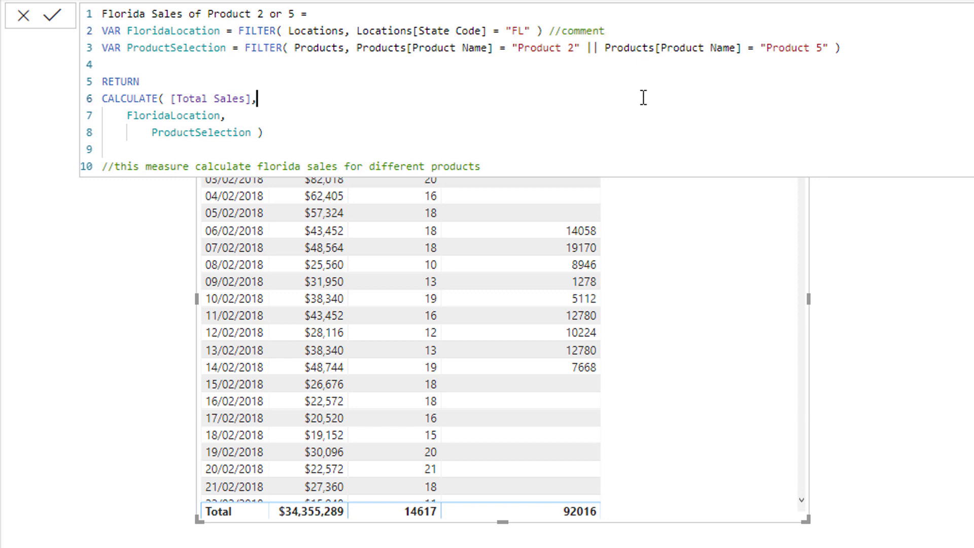
key("Return")
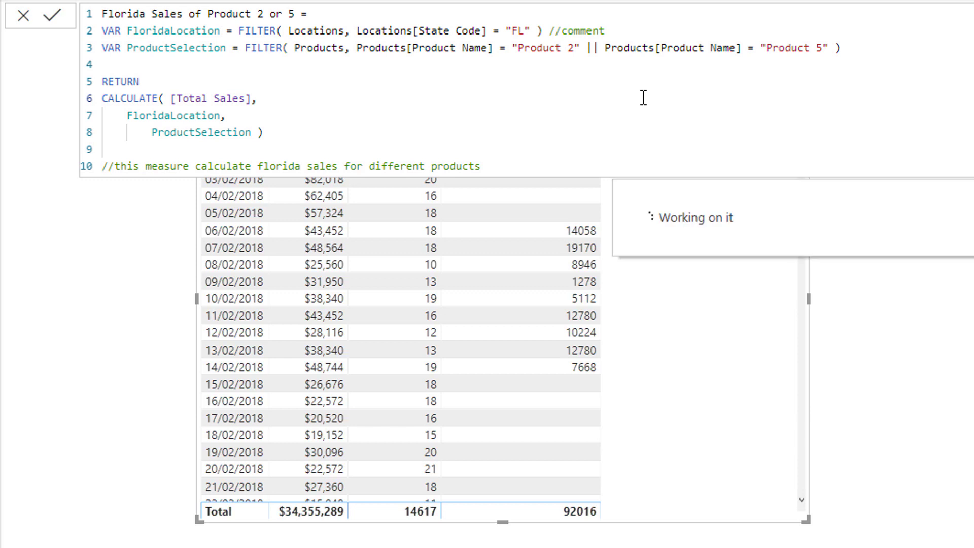